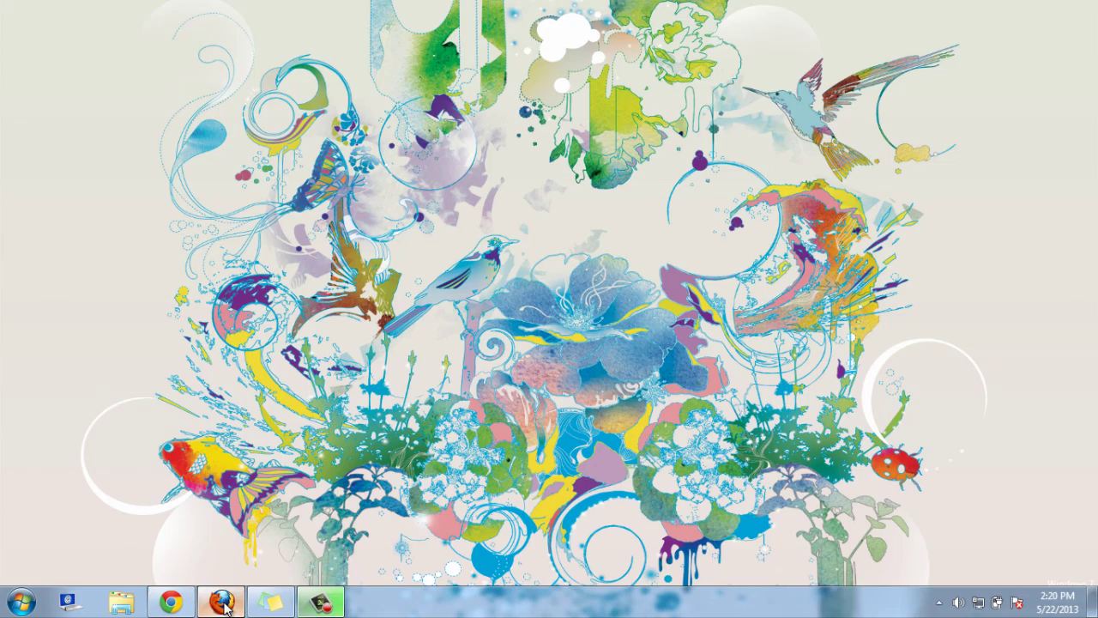
Switch to Firefox and look through Post 8 on the Test and Trial blog, including its embedded video.
left_click(221, 602)
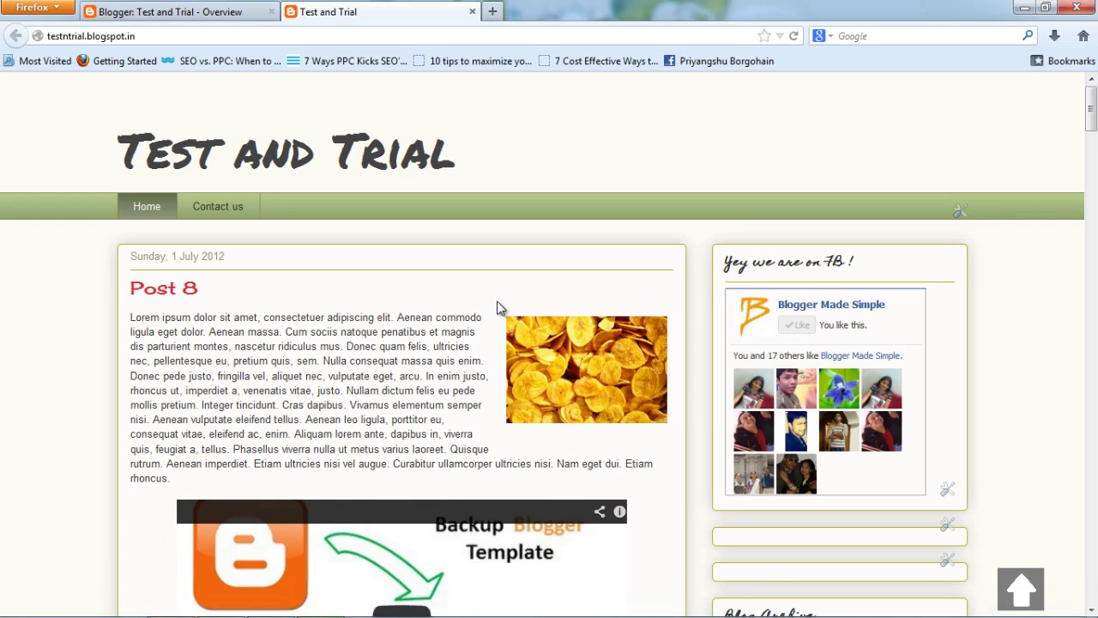
scroll(500, 308, "down", 5)
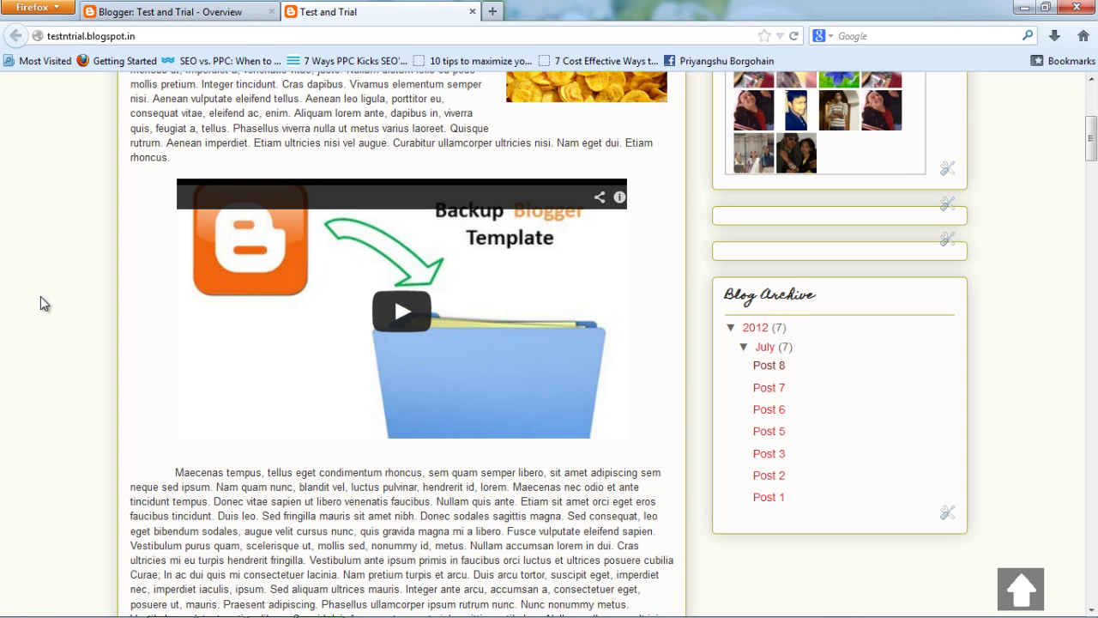
scroll(41, 297, "down", 3)
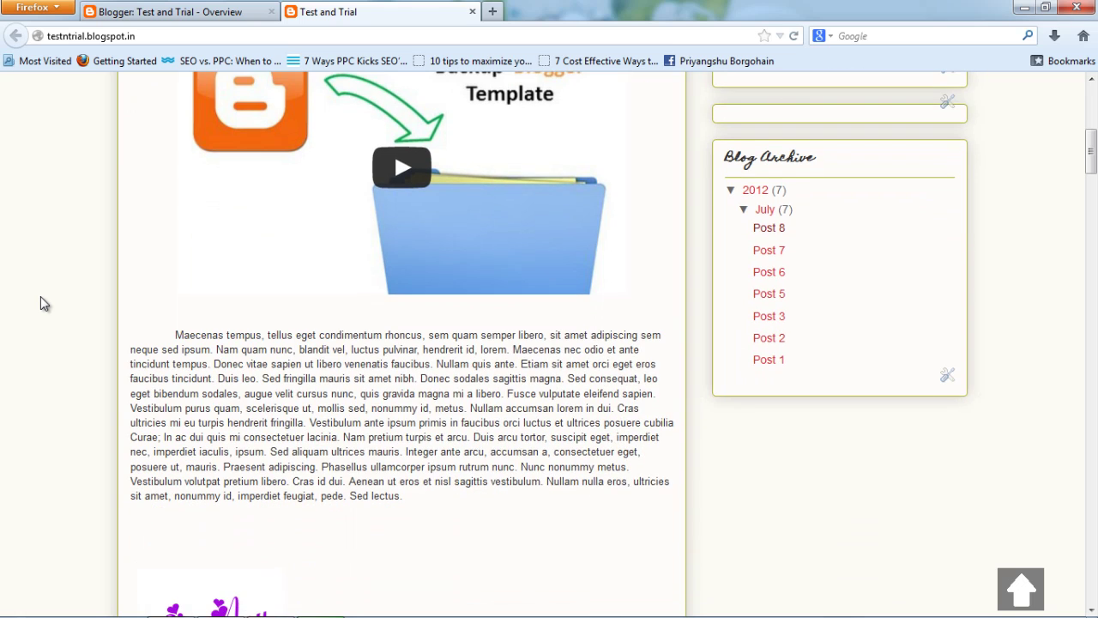
scroll(40, 296, "up", 3)
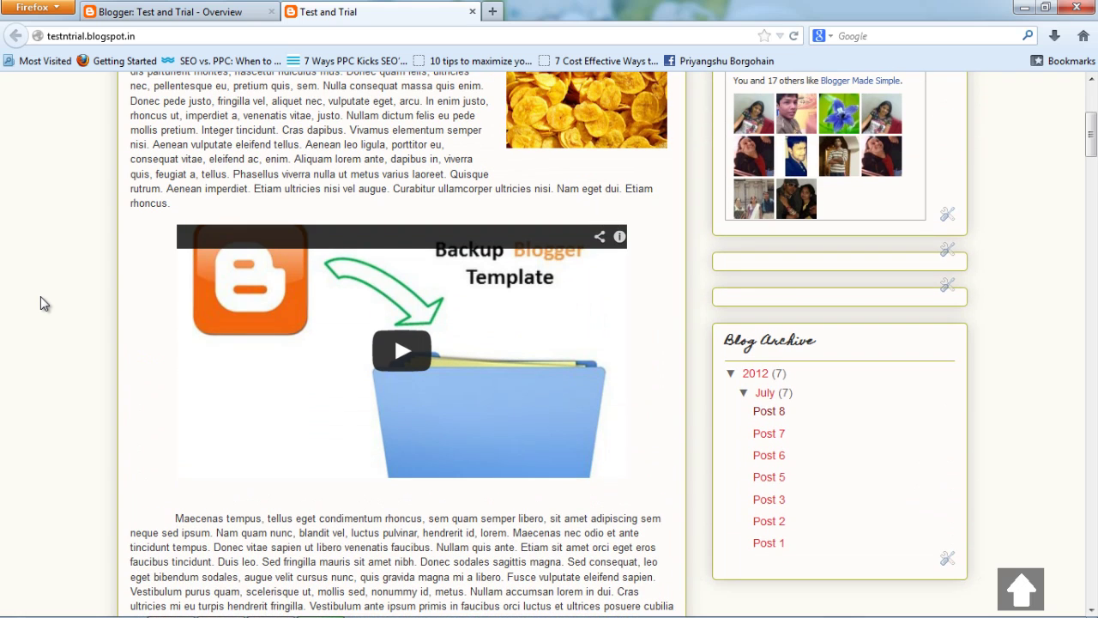
scroll(41, 303, "down", 7)
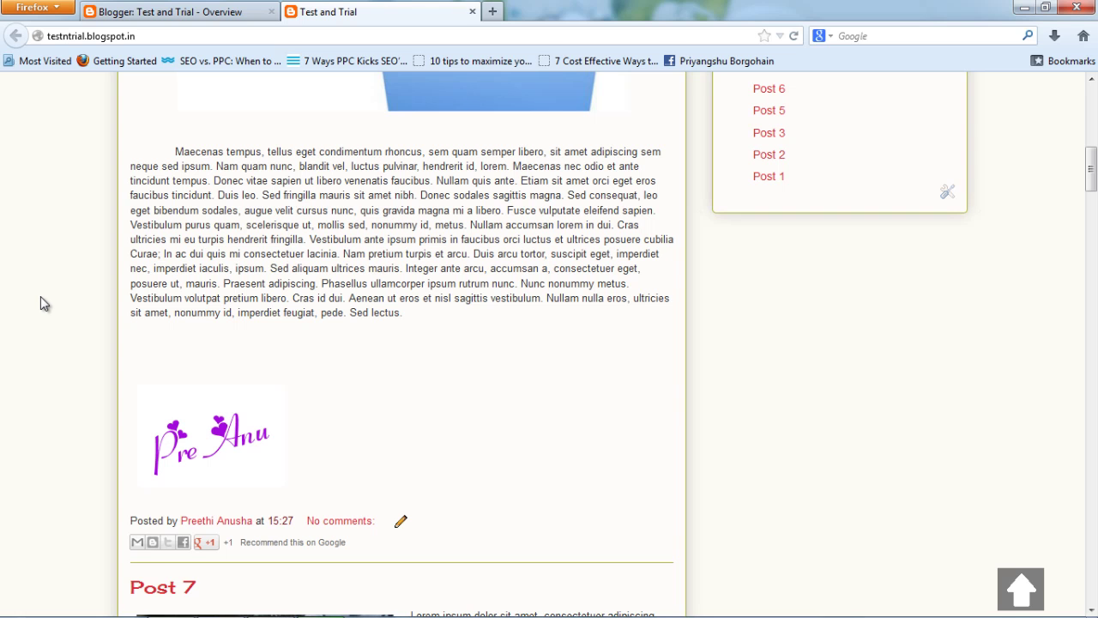
scroll(40, 304, "up", 10)
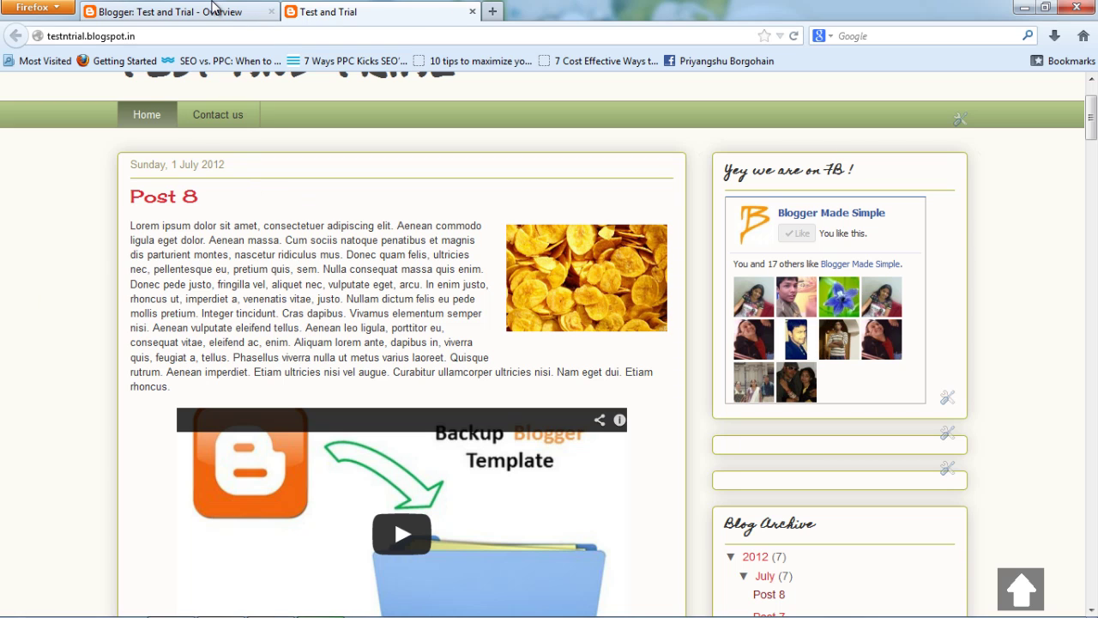
Open Post 5 for editing from the Test and Trial post list in the Blogger dashboard.
left_click(215, 8)
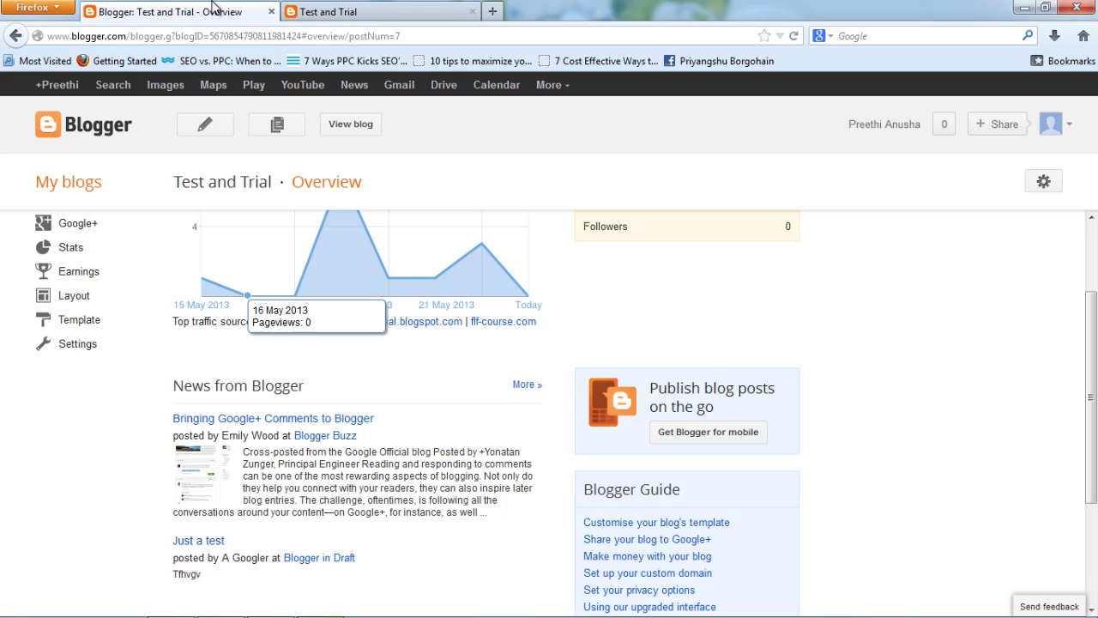
scroll(2, 522, "up", 3)
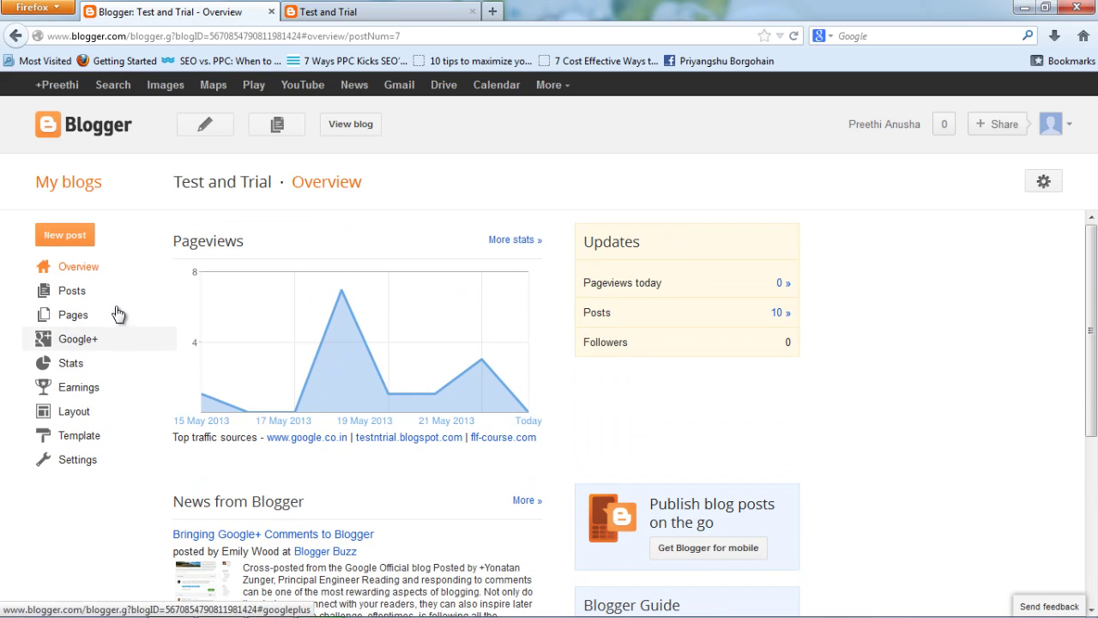
left_click(73, 291)
left_click(77, 339)
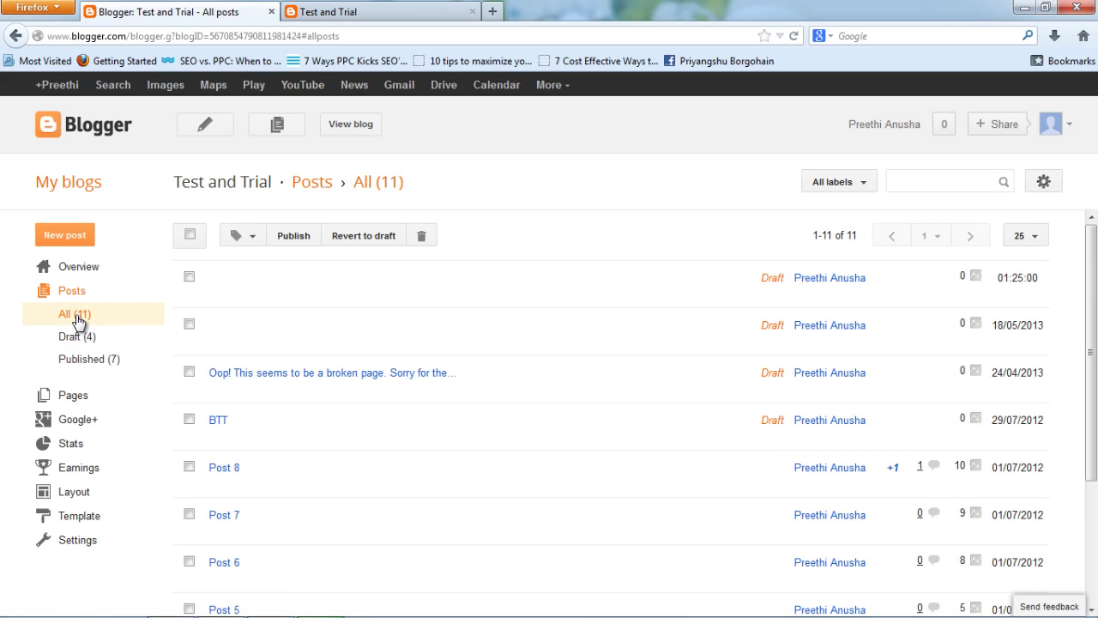
mouse_move(241, 470)
scroll(1, 448, "down", 3)
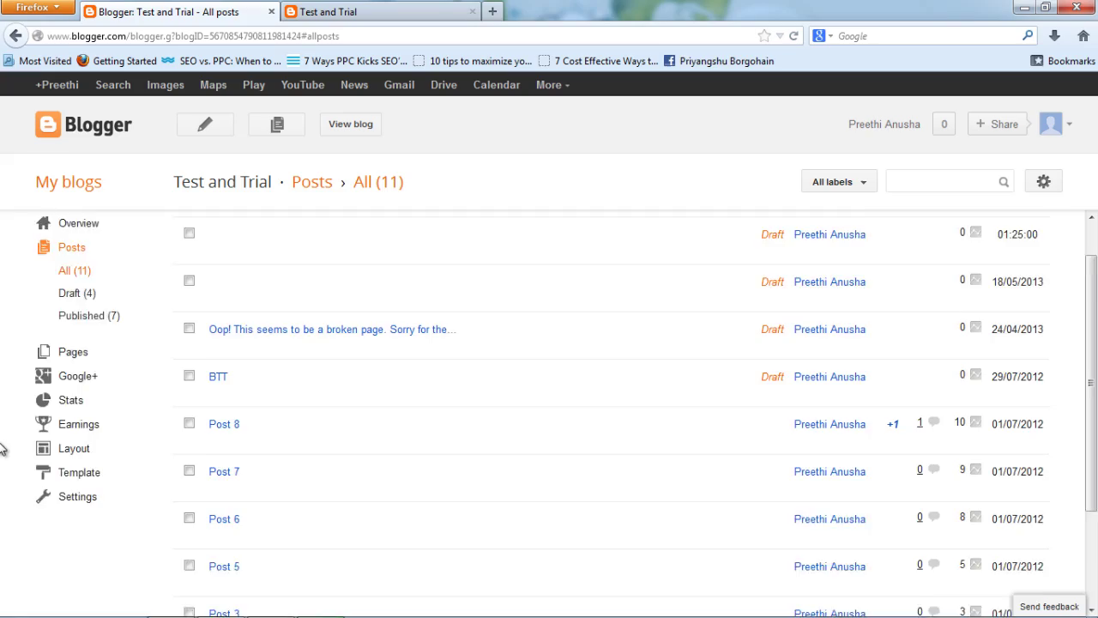
left_click(216, 513)
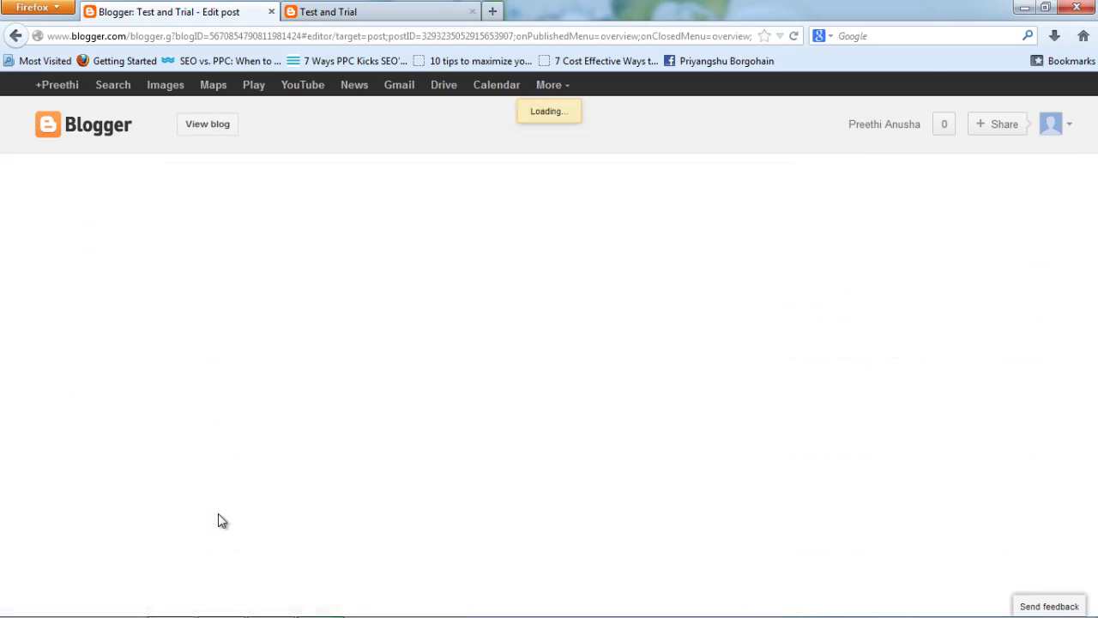
Add a marker line of dashes and @ signs below Post 5's first paragraph, and locate it in the HTML source.
left_click(176, 444)
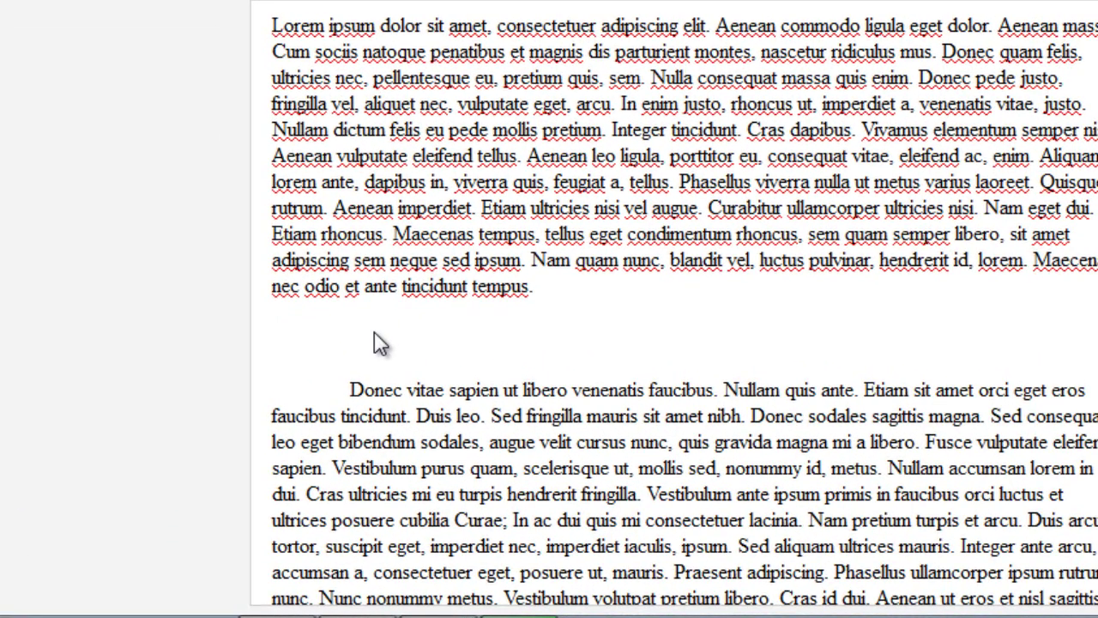
type("--------------------@@@@@@@@")
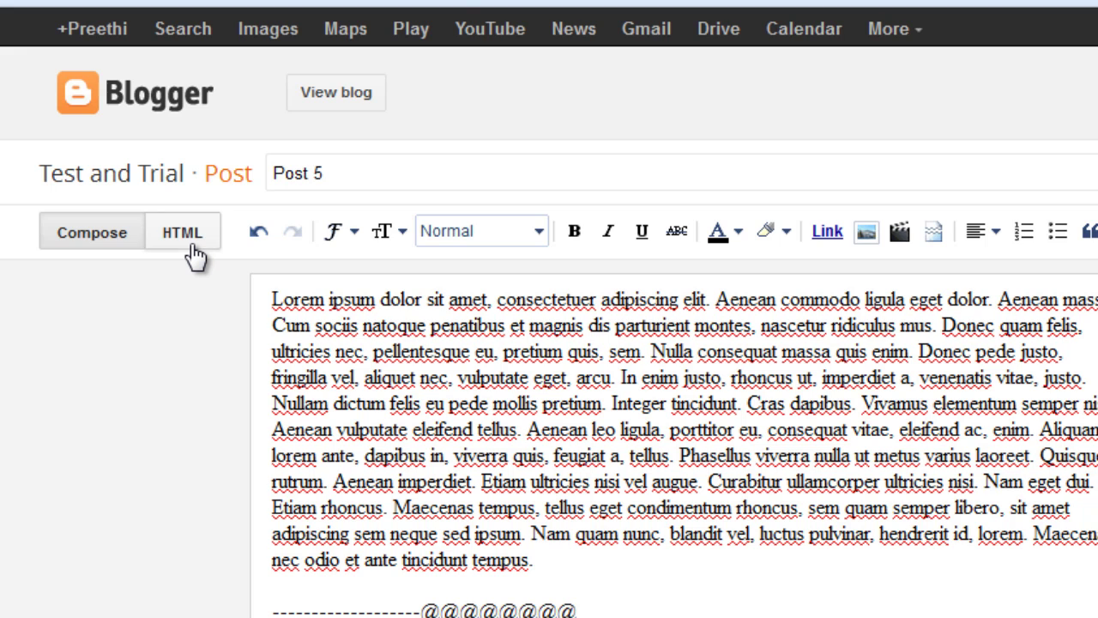
left_click(194, 249)
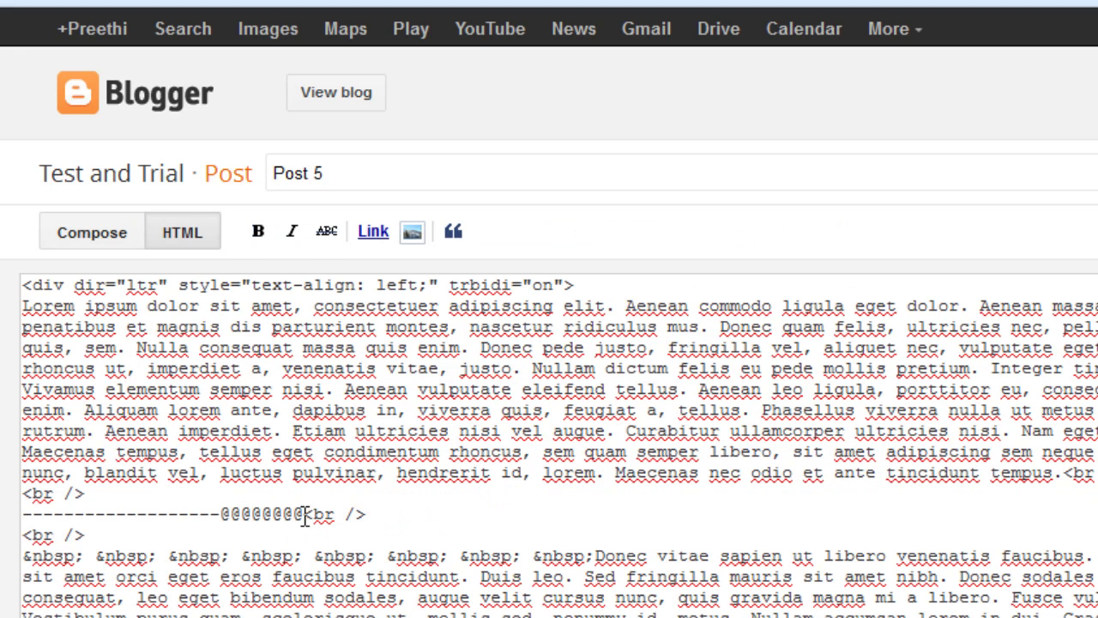
left_click_drag(302, 514, 25, 513)
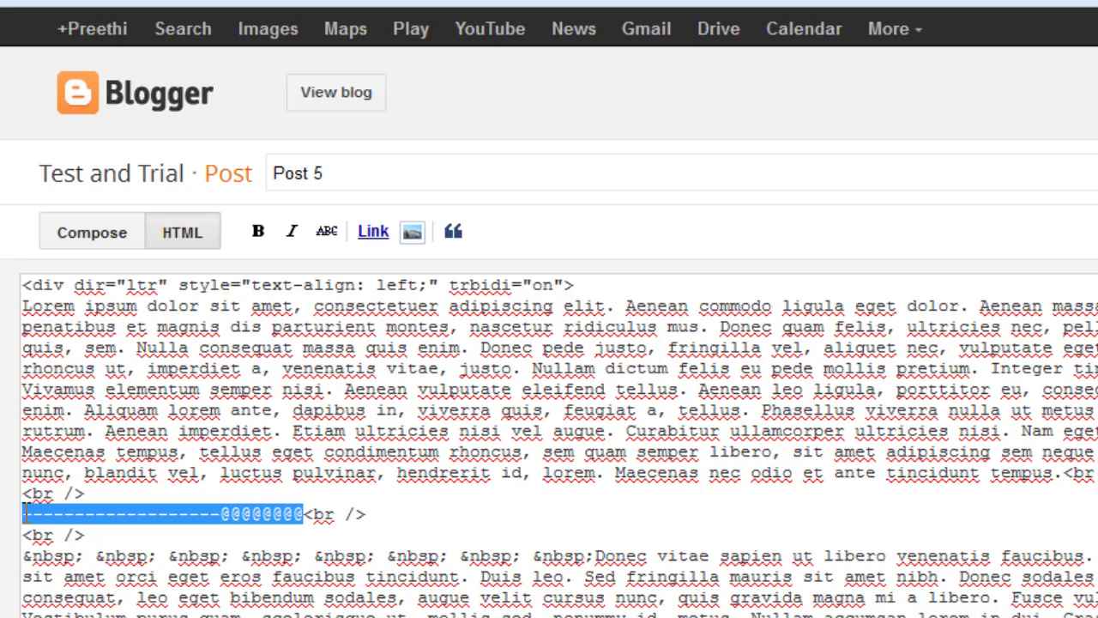
left_click(81, 231)
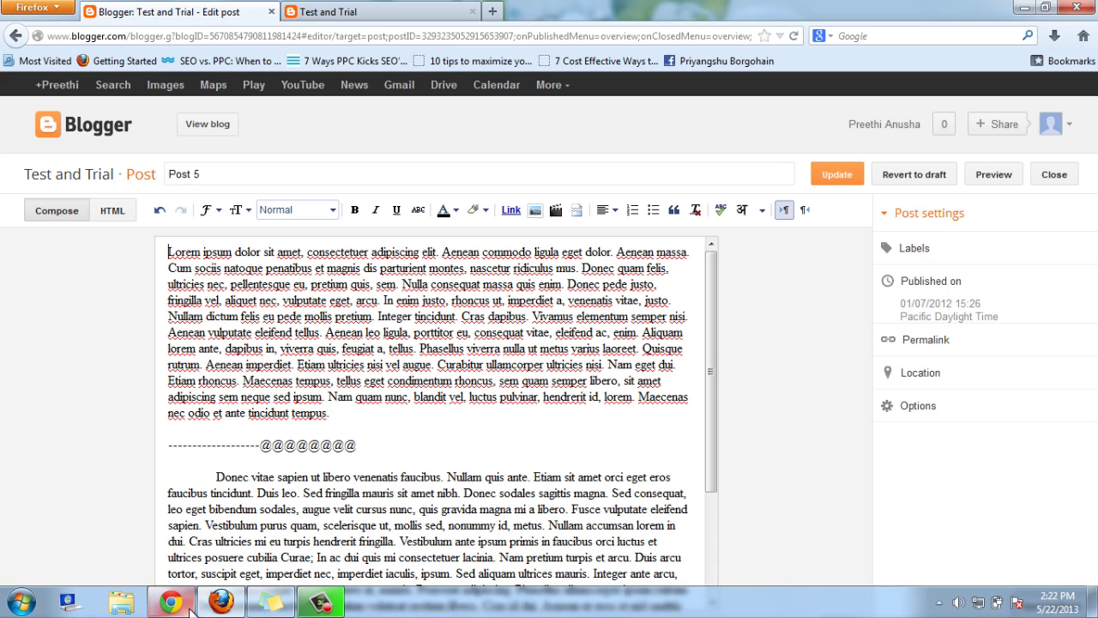
Bring up YouTube's search in Chrome, and look back at the signature image ending Post 8 on the published blog in Firefox.
left_click(171, 611)
left_click(206, 77)
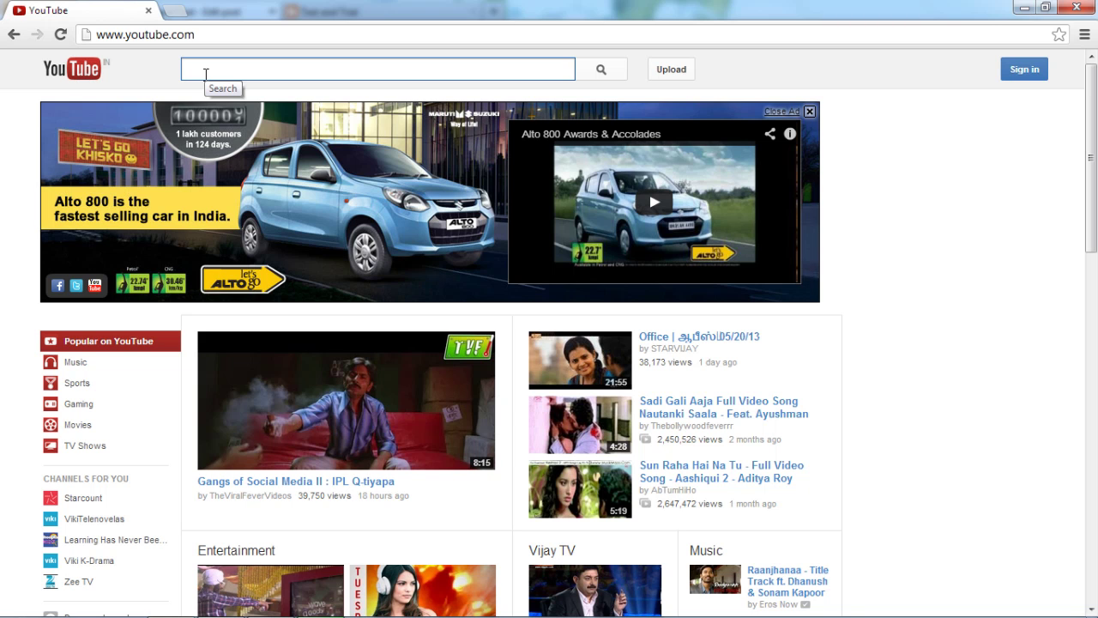
key("alt+Tab")
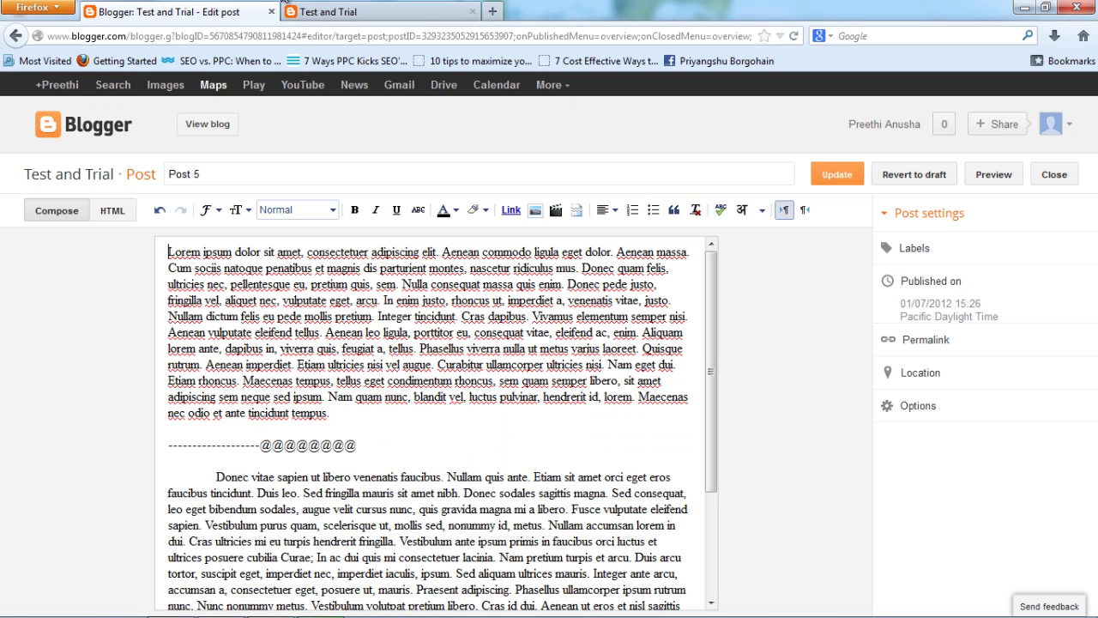
left_click(341, 7)
key("Page_Down")
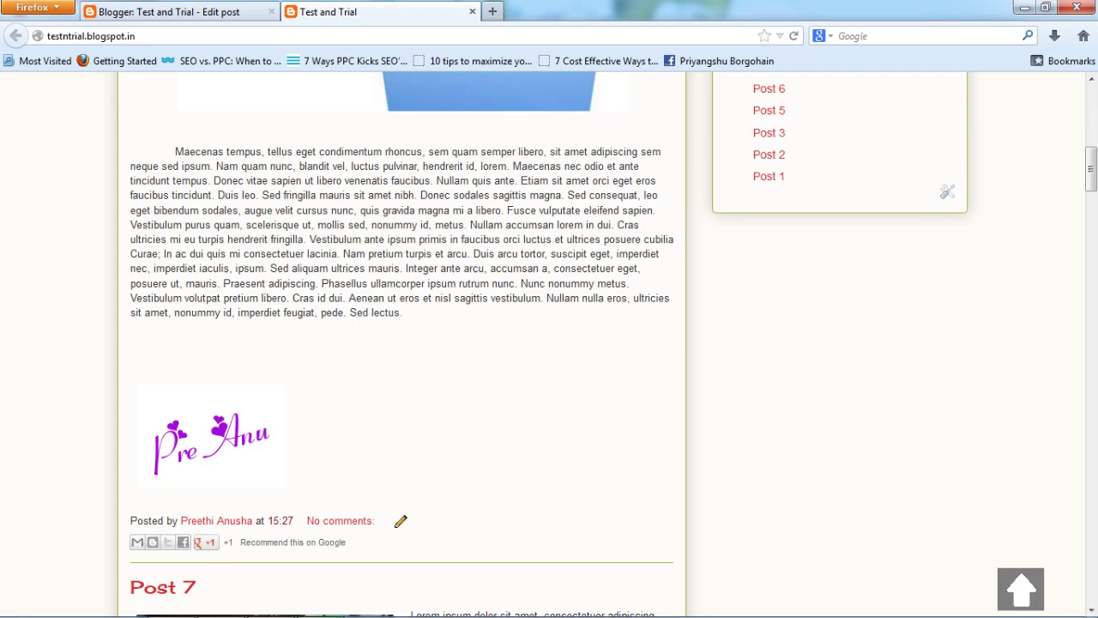
left_click(180, 11)
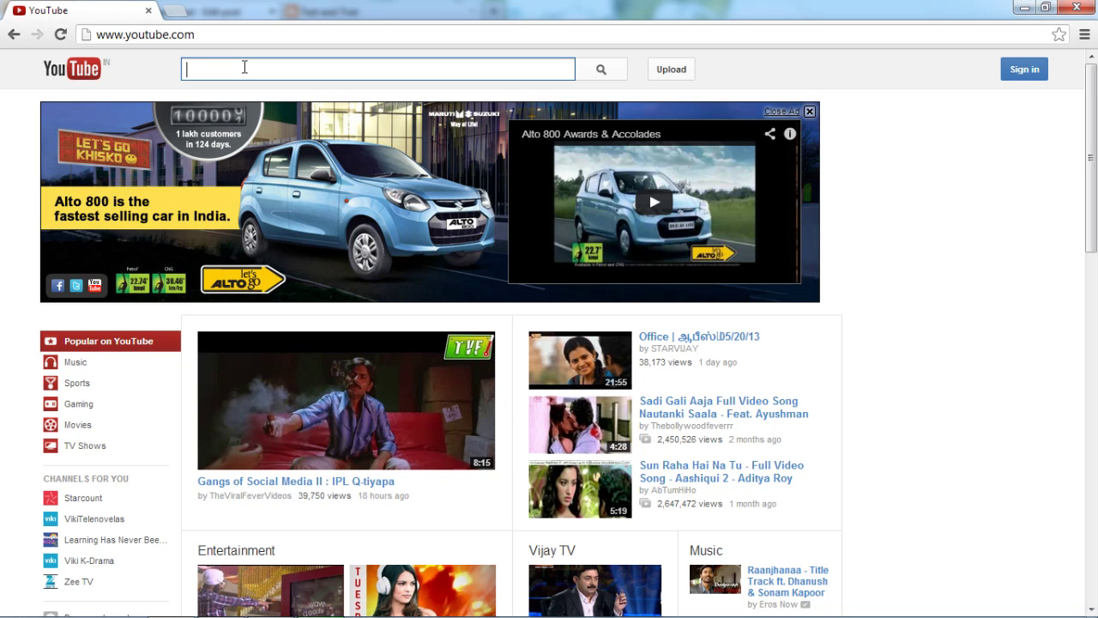
Search YouTube for "signature at the end of the blog post" and open BloggerMadeSimple's video about adding a cool signature.
type("signatur")
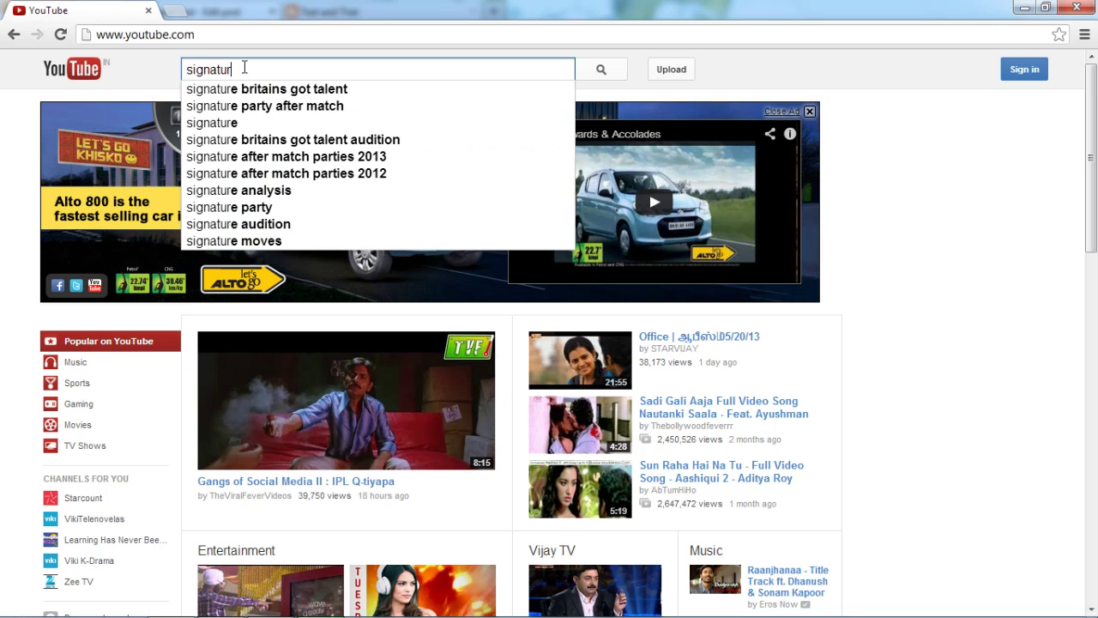
type("e at")
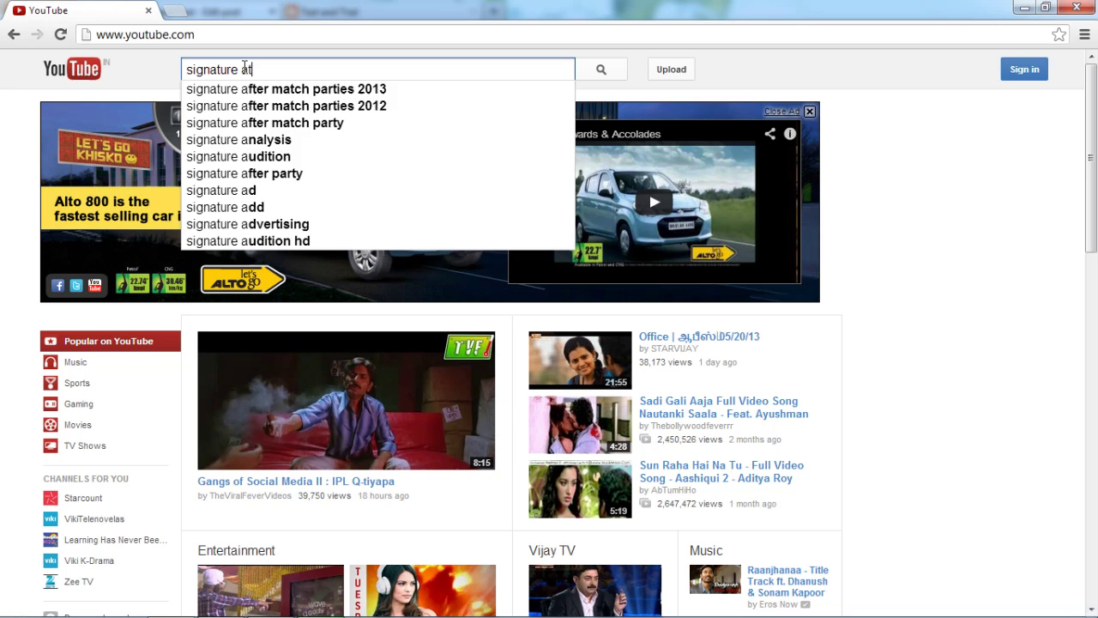
type(" the end ")
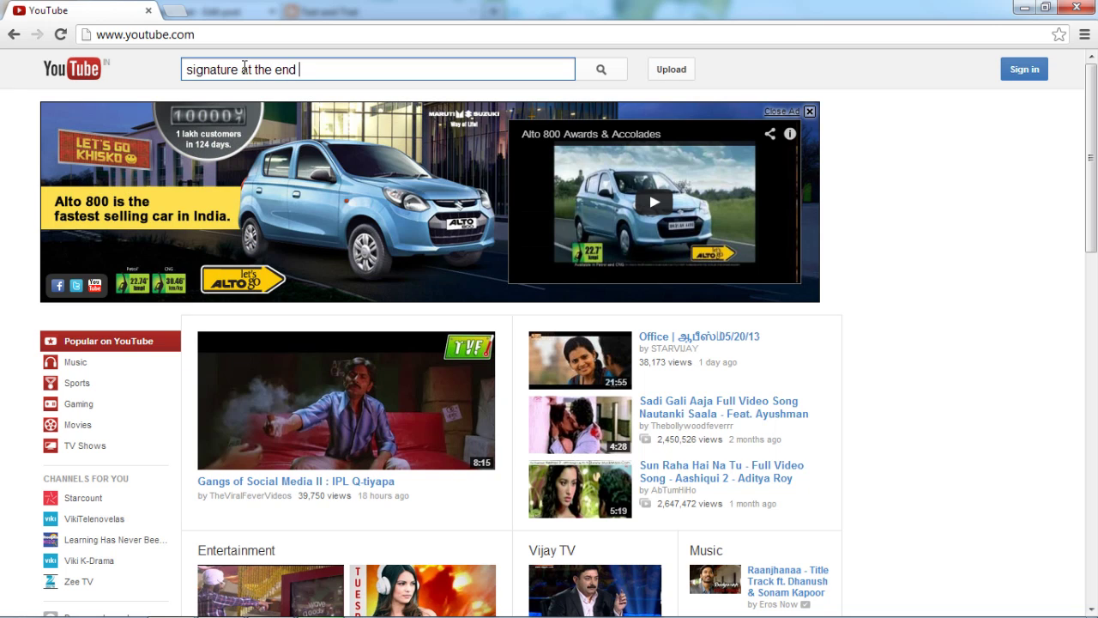
type("of the blog post")
key("Return")
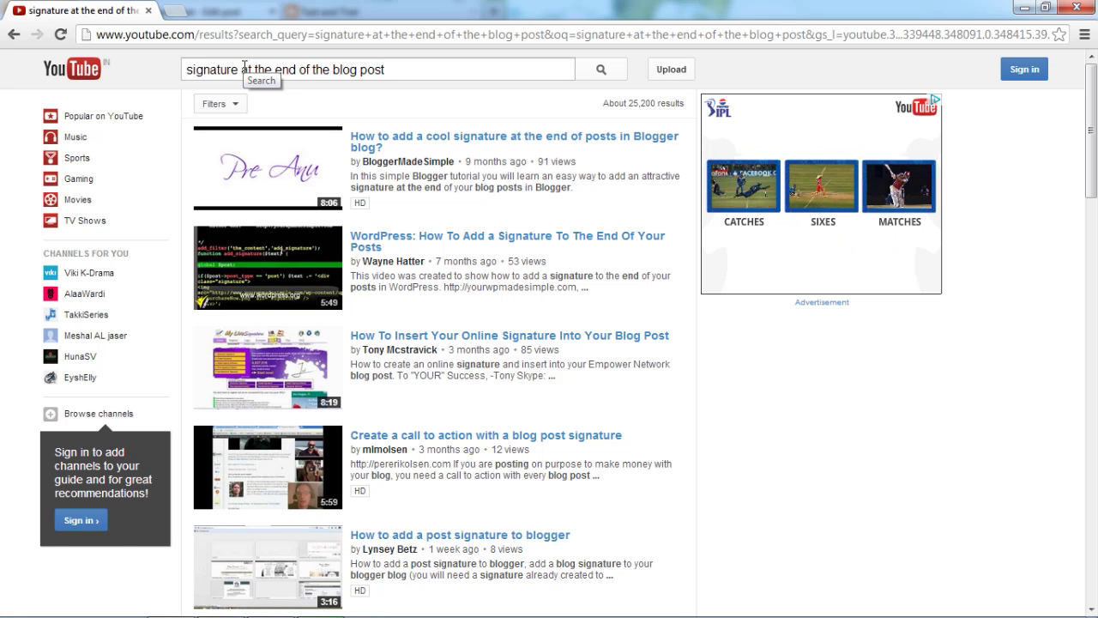
left_click(360, 152)
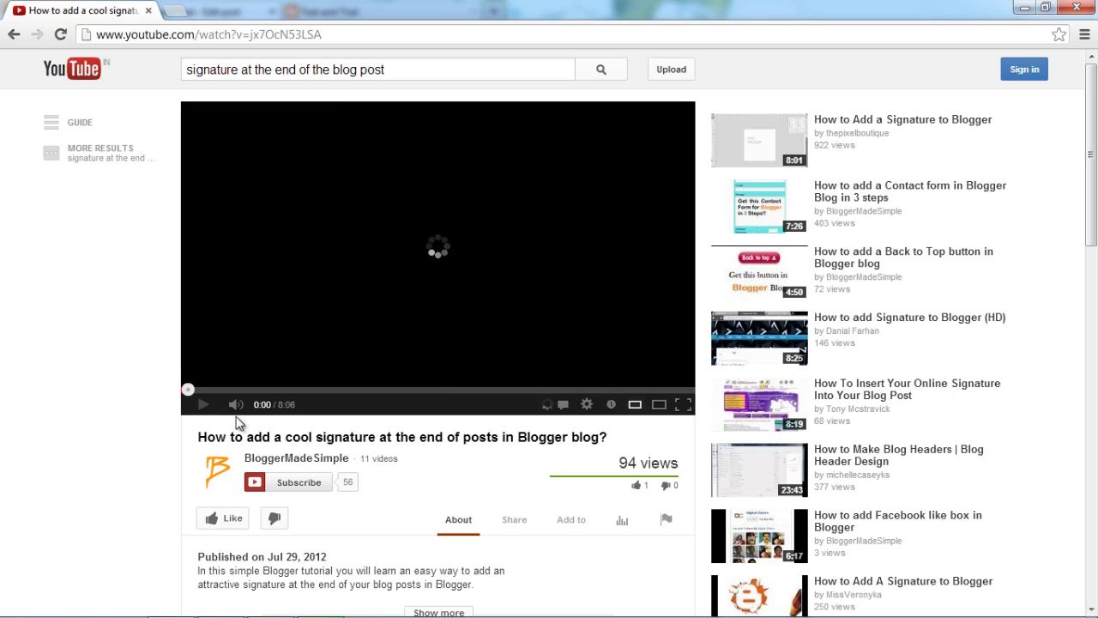
Mute the video and display its embed code among the sharing options.
left_click(235, 404)
scroll(54, 485, "down", 3)
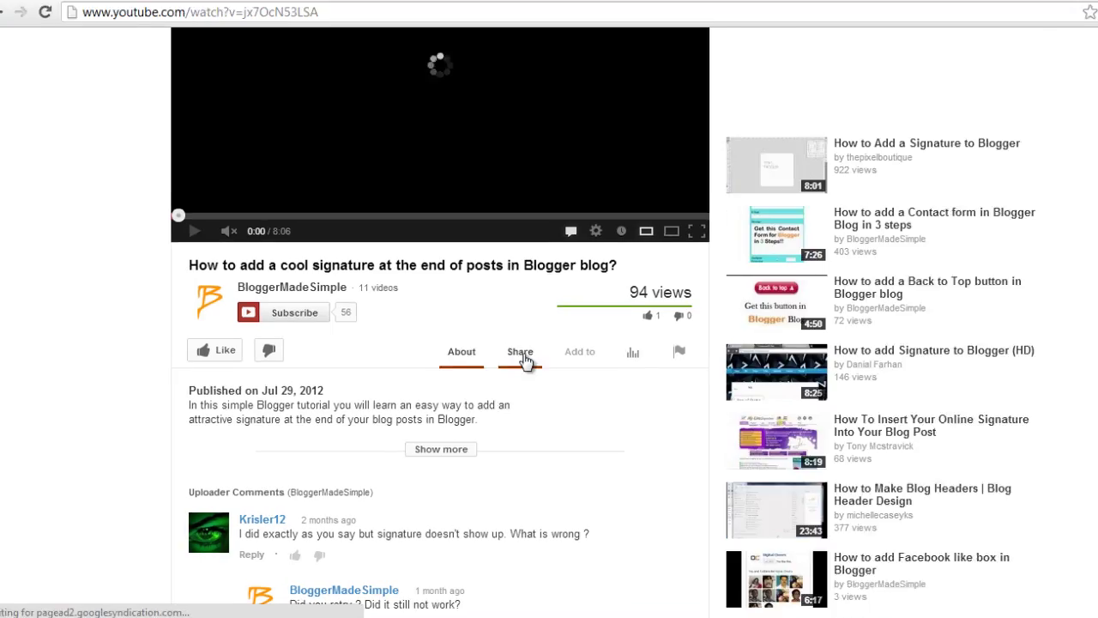
left_click(521, 354)
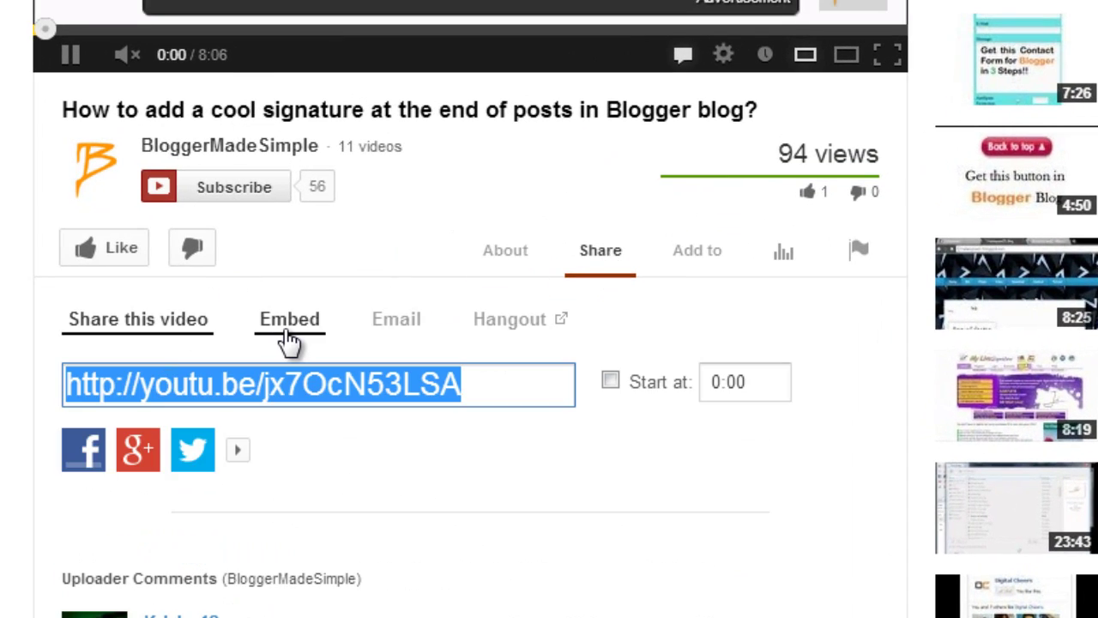
left_click(289, 341)
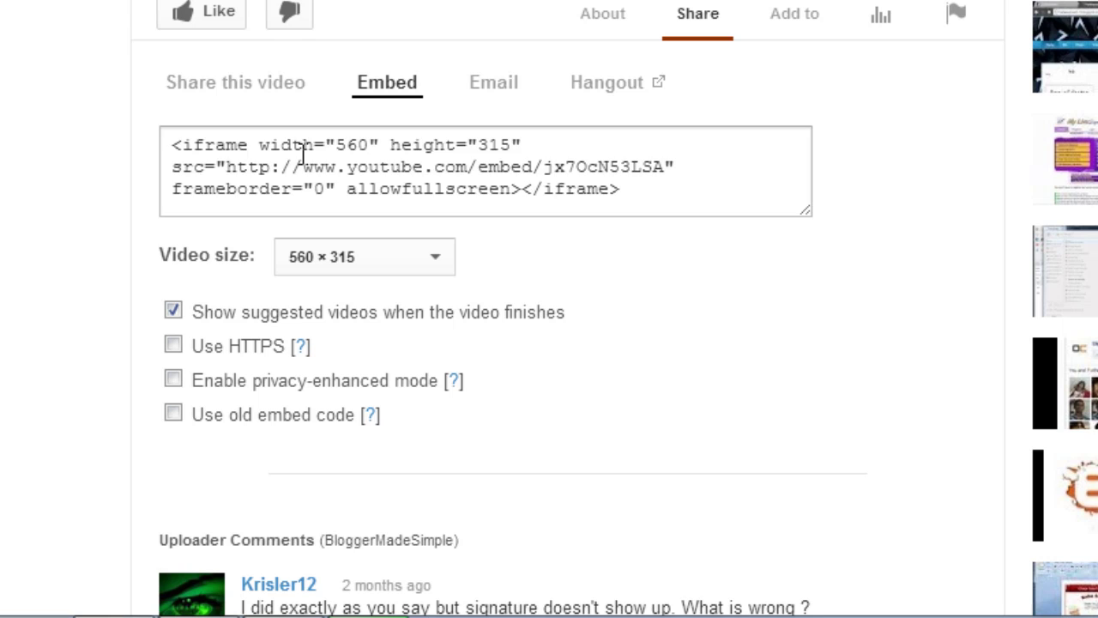
Examine the video's embed code, the available video sizes and the other embed options.
left_click(301, 149)
left_click(20, 294)
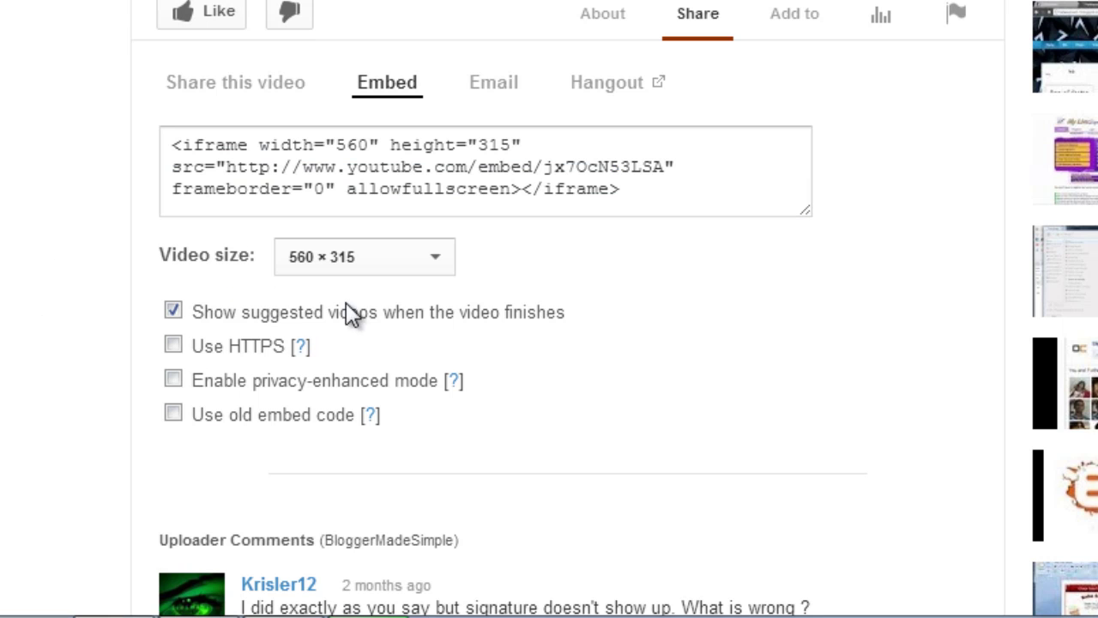
left_click(349, 263)
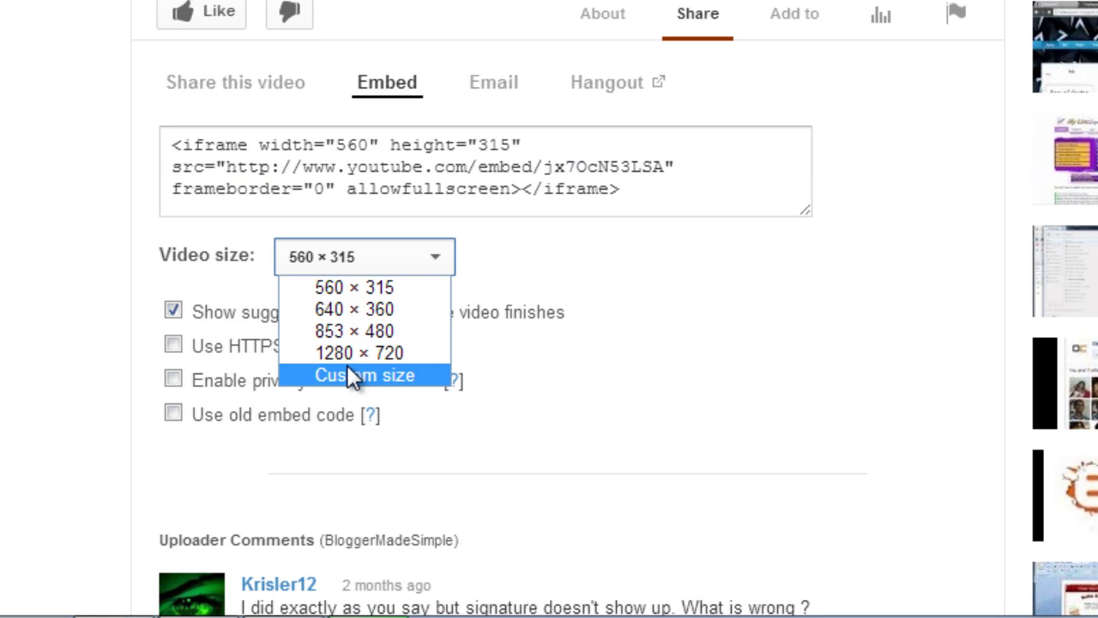
left_click(70, 189)
scroll(70, 189, "down", 1)
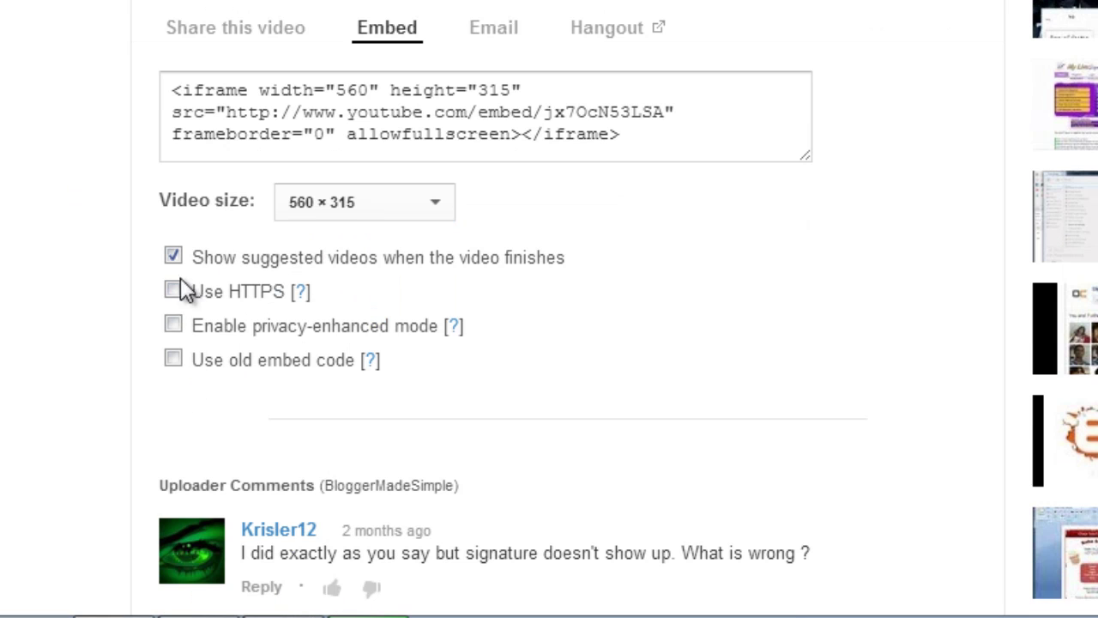
scroll(2, 247, "up", 1)
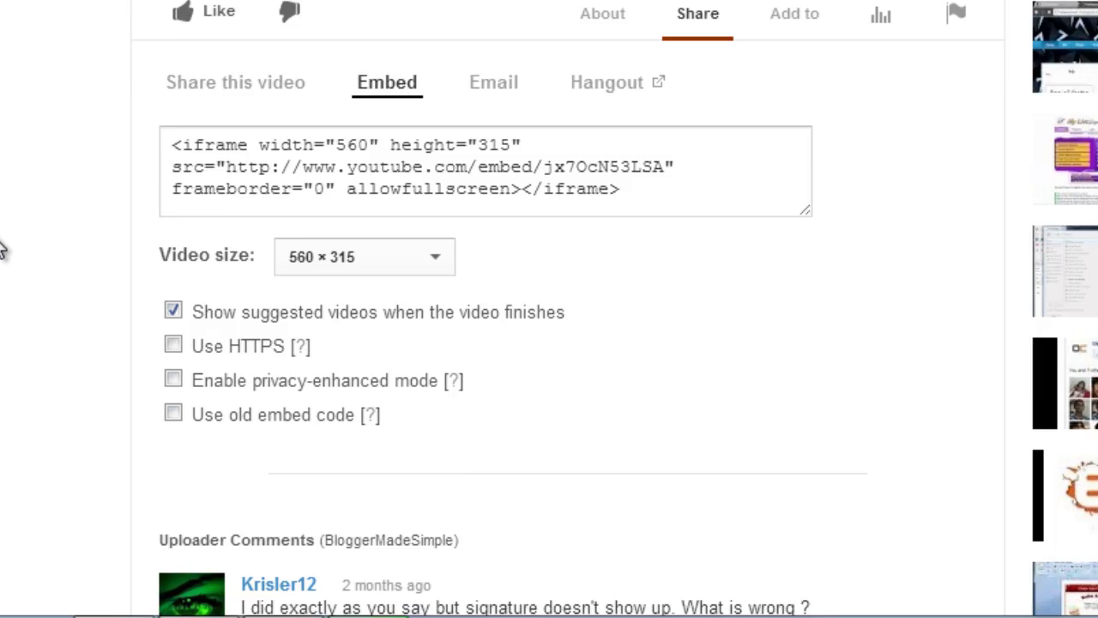
scroll(2, 249, "up", 1)
Copy the video's full embed code and show Post 5's HTML source in the Blogger editor in Firefox.
left_click(304, 222)
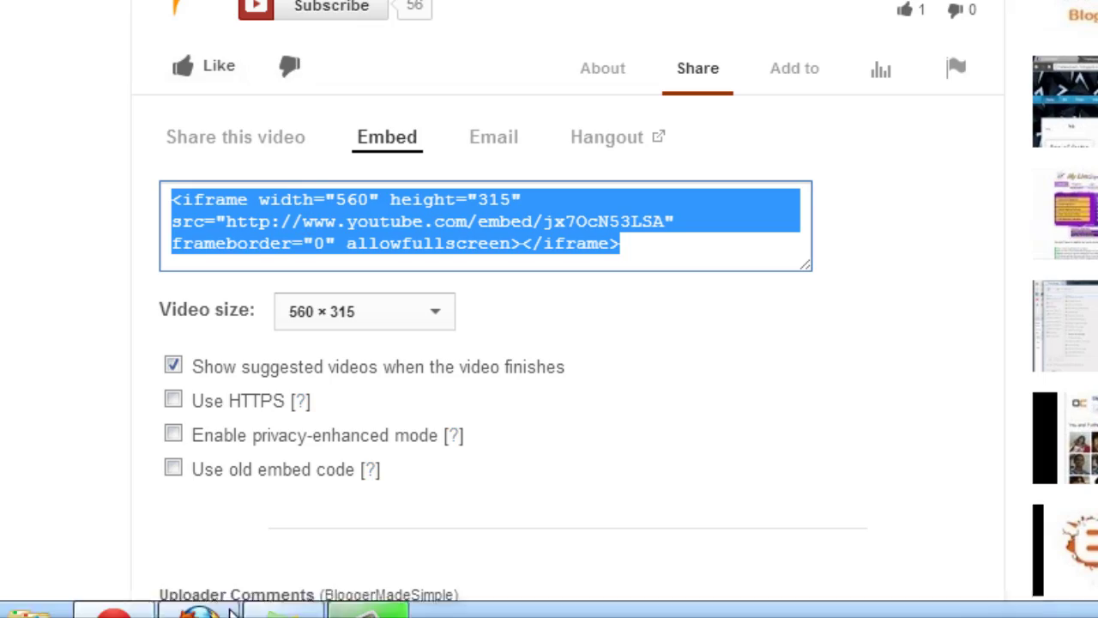
left_click(202, 592)
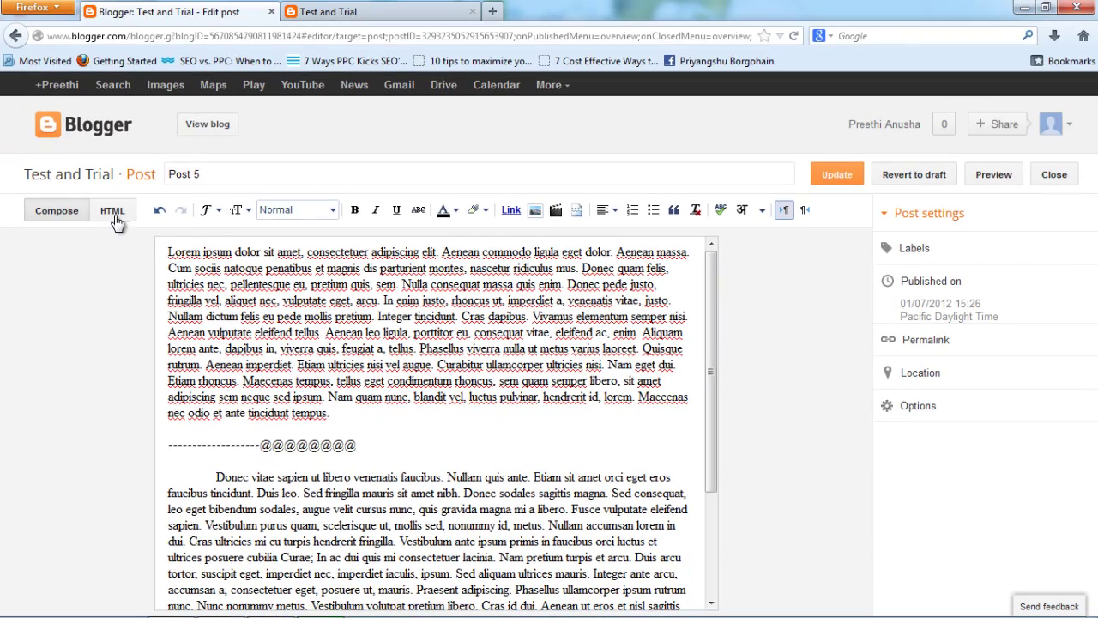
left_click(113, 211)
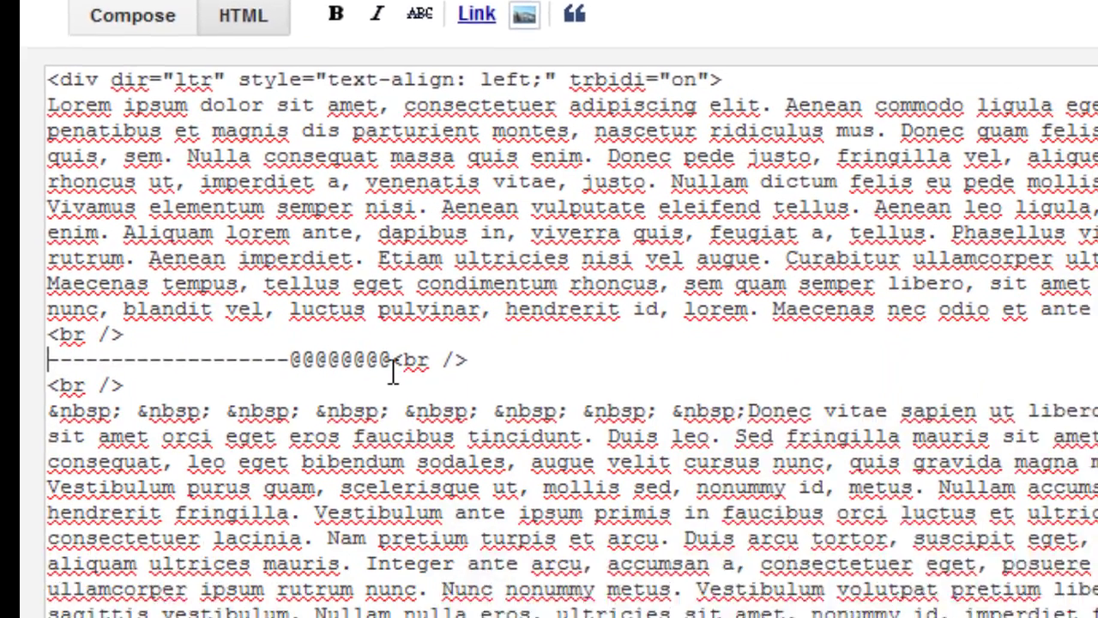
Delete the placeholder row of dashes and @ signs between the two paragraphs, along with its line break tag.
left_click(393, 360)
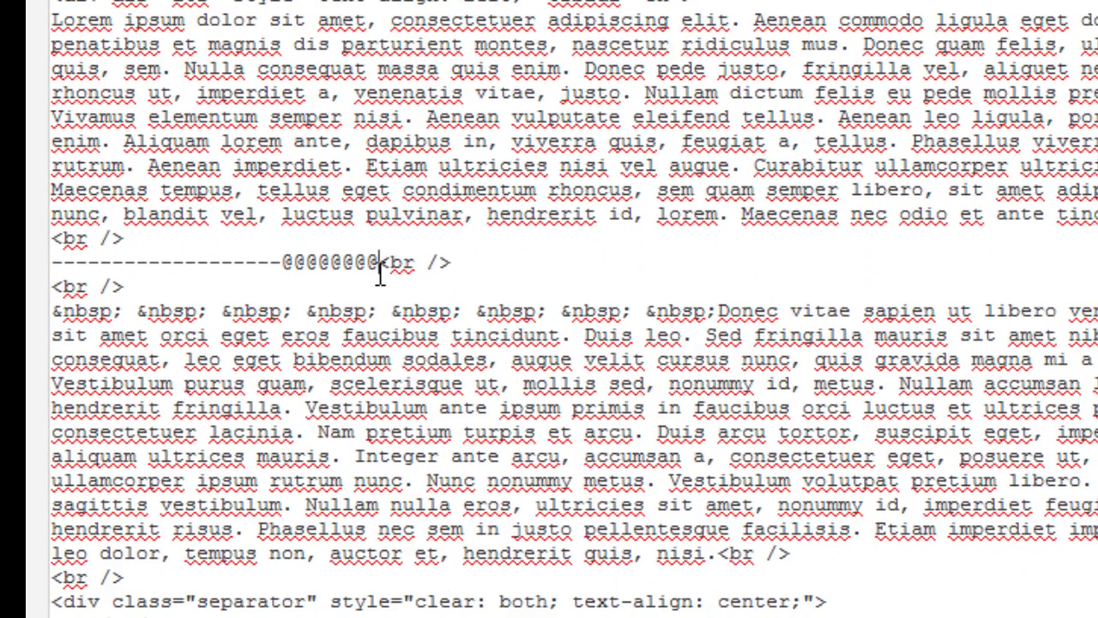
key("BackSpace")
key("BackSpace")
key("BackSpace")
key("BackSpace")
key("BackSpace")
key("BackSpace")
key("BackSpace")
key("BackSpace")
key("BackSpace")
key("BackSpace")
key("BackSpace")
key("BackSpace")
key("BackSpace")
key("BackSpace")
key("BackSpace")
key("BackSpace")
key("BackSpace")
key("BackSpace")
key("BackSpace")
key("BackSpace")
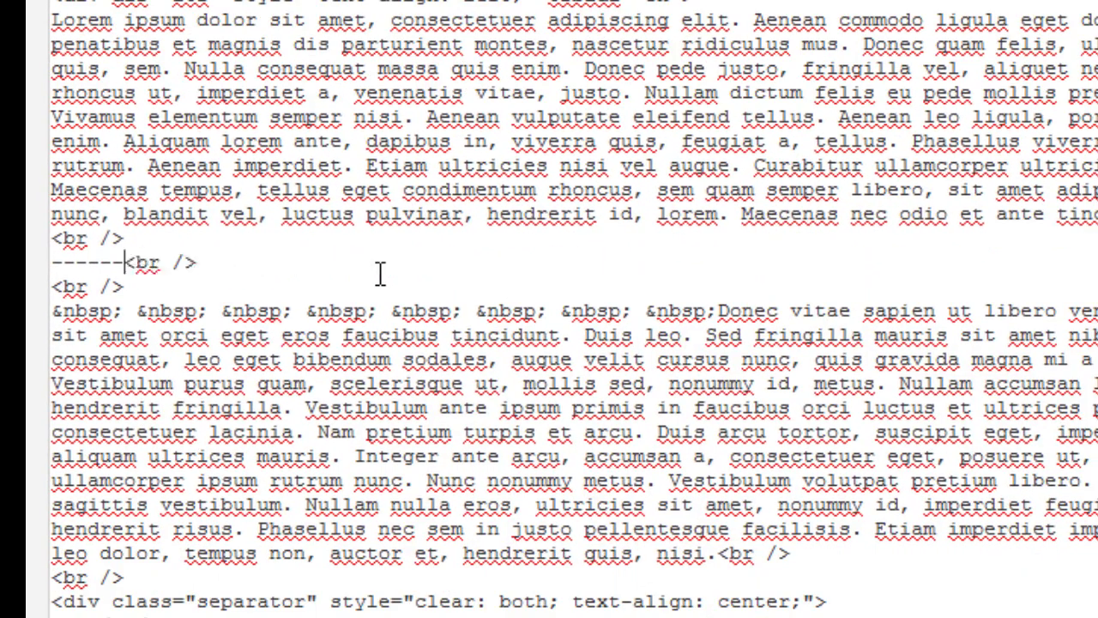
key("BackSpace")
key("BackSpace")
key("BackSpace")
key("BackSpace")
key("BackSpace")
key("BackSpace")
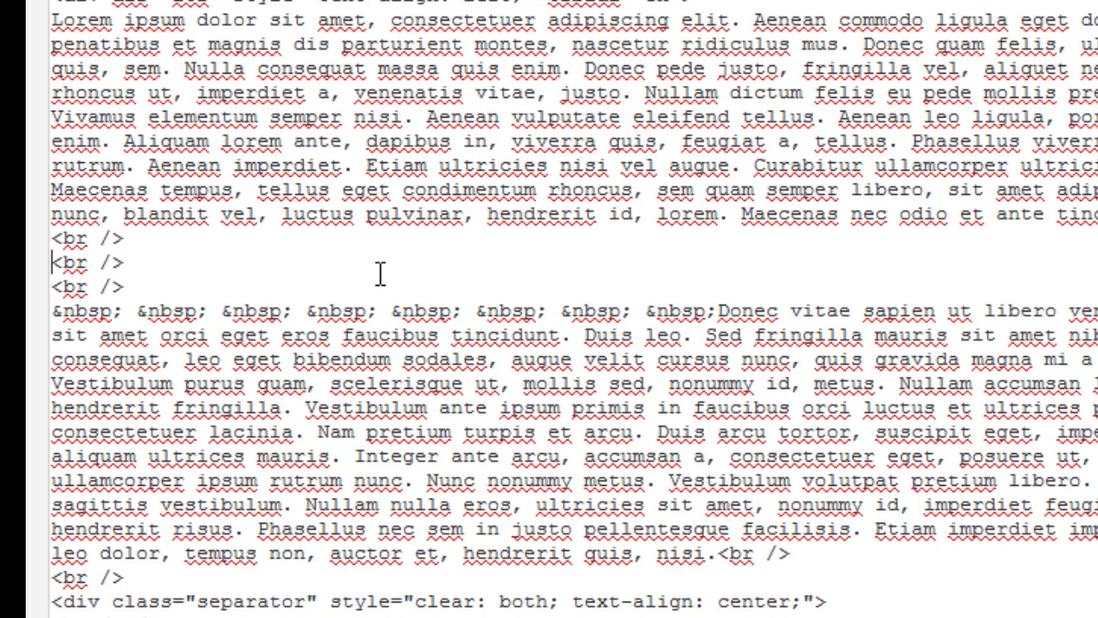
left_click(380, 273)
key("BackSpace")
key("BackSpace")
key("BackSpace")
key("BackSpace")
key("BackSpace")
key("BackSpace")
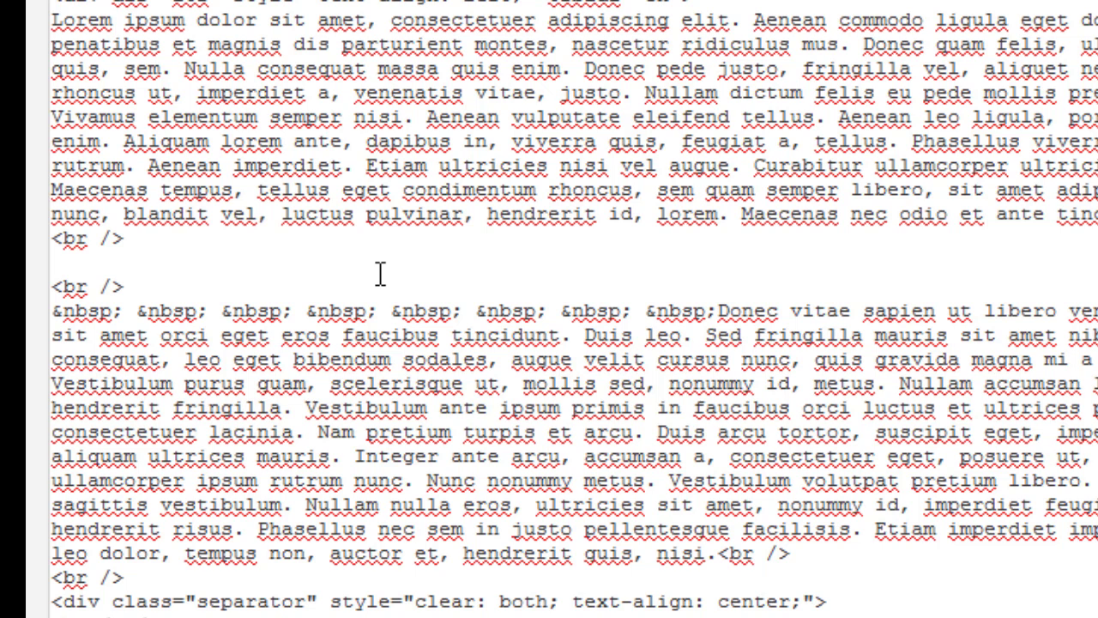
Enter <center> </center> on the emptied line and paste the video's embed code between the two tags.
type("<cent")
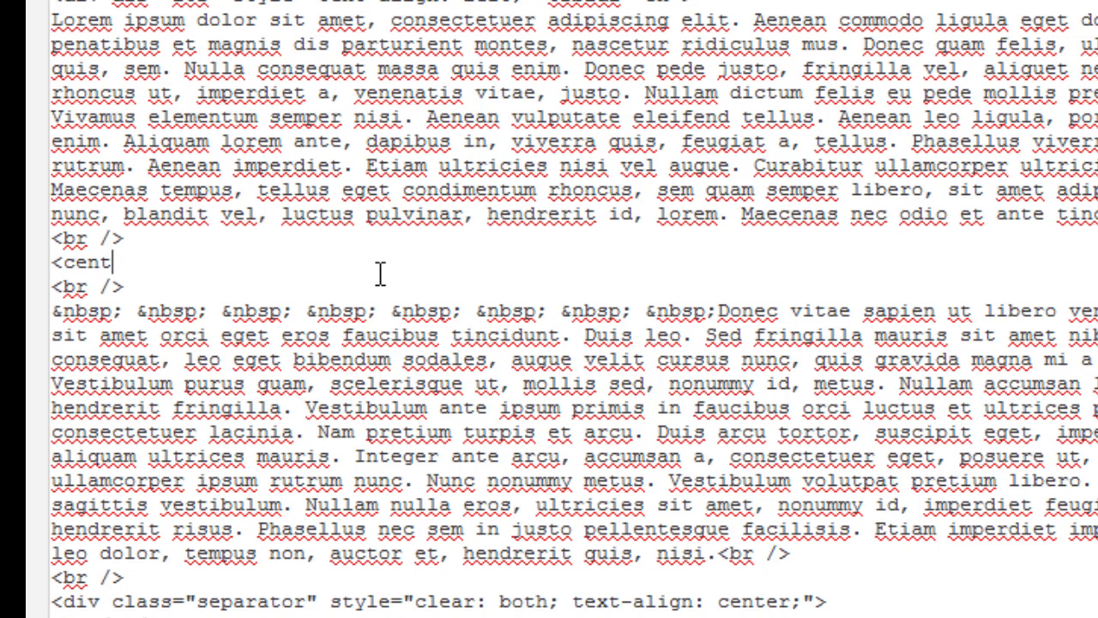
type("er></center>")
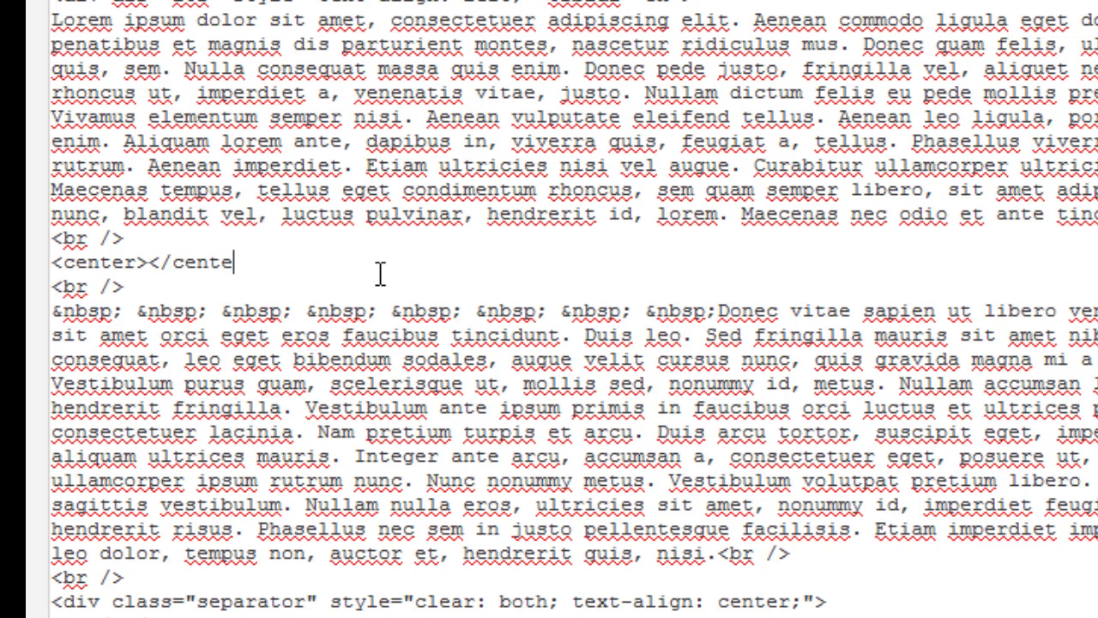
key("Left")
key("Left")
key("Left")
key("Left")
key("Left")
key("Left")
key("Left")
key("Left")
key("Left")
key("Left")
key("Right")
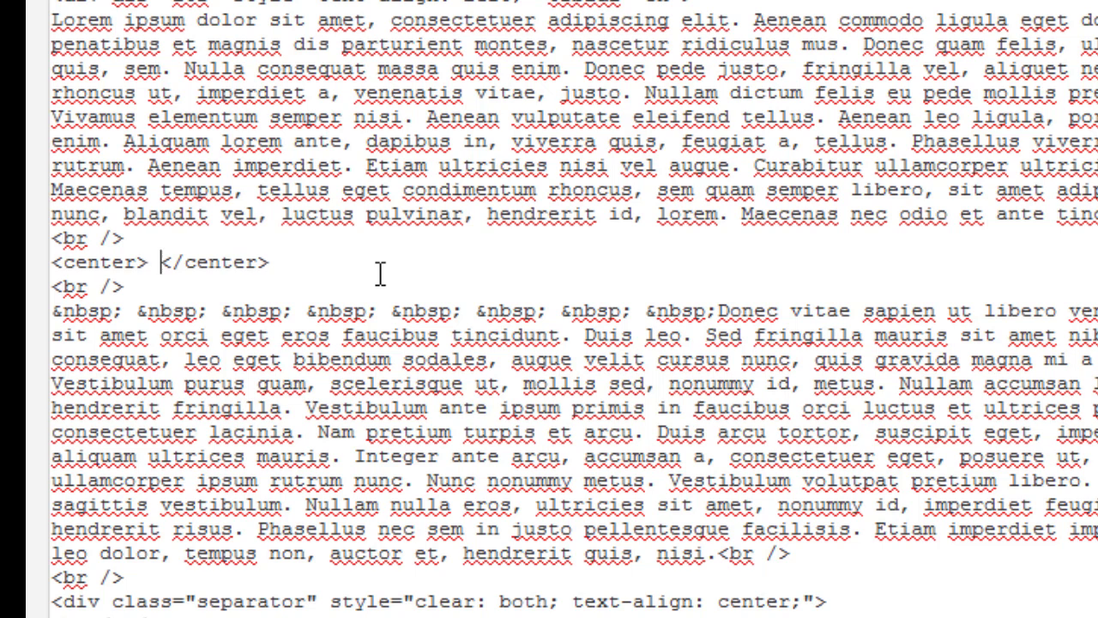
key("Left")
key("ctrl+v")
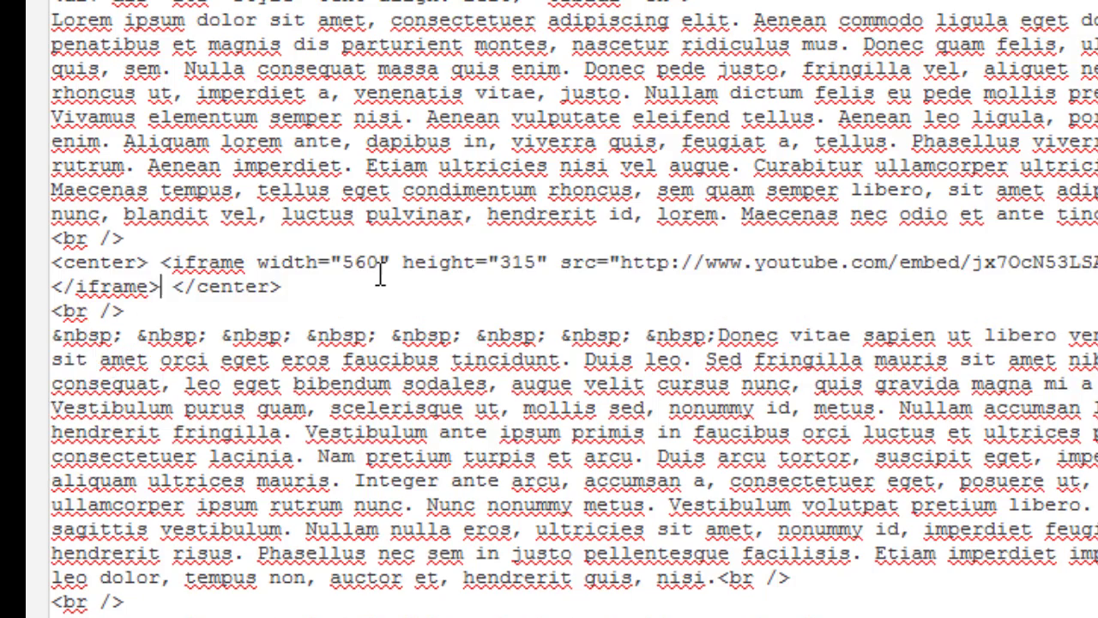
Return Post 5 to the compose view, check the embedded video's placement and update the post.
left_click(151, 319)
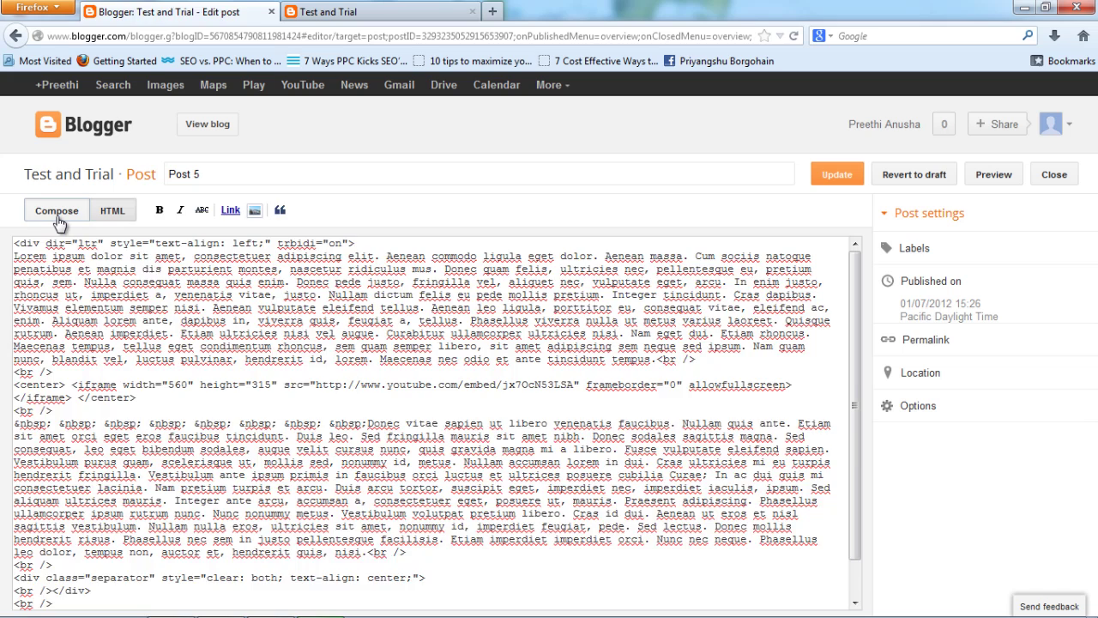
left_click(56, 211)
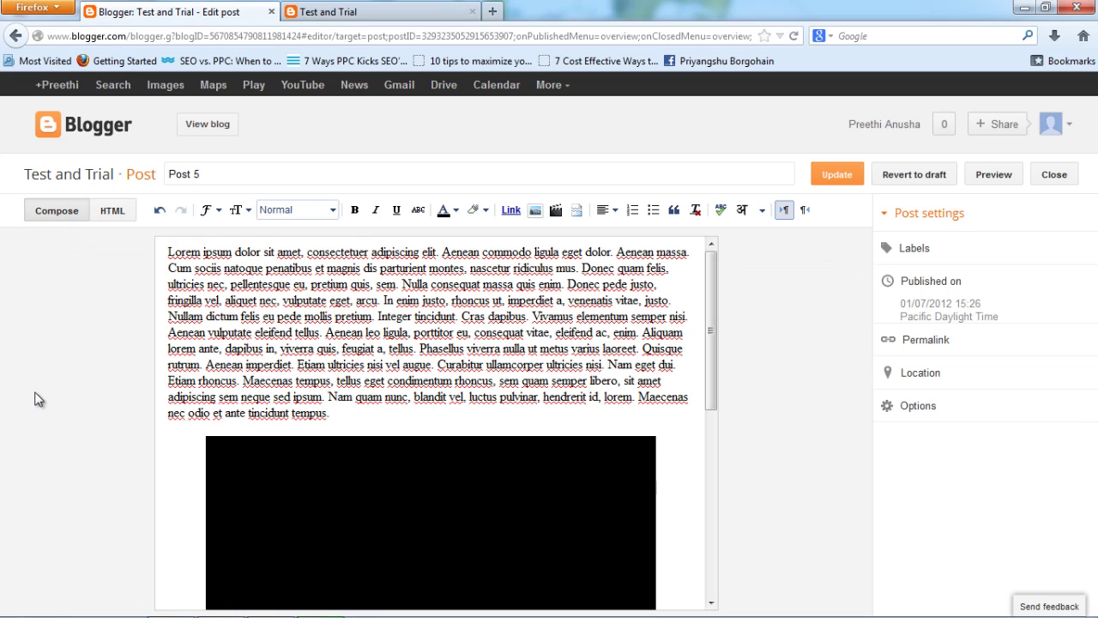
left_click_drag(712, 296, 719, 327)
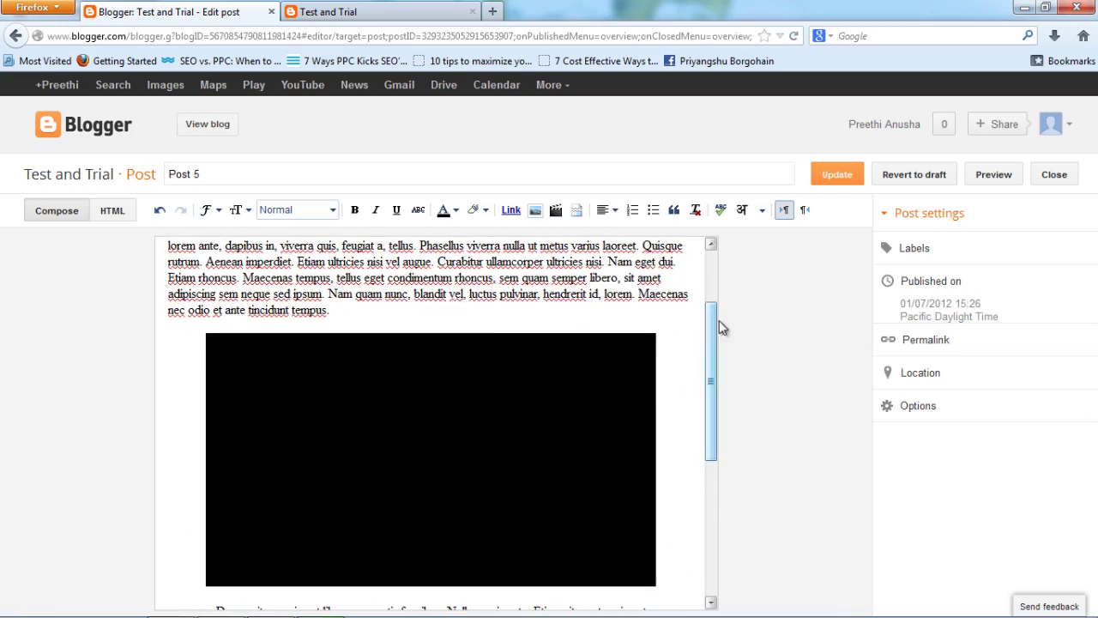
left_click(812, 174)
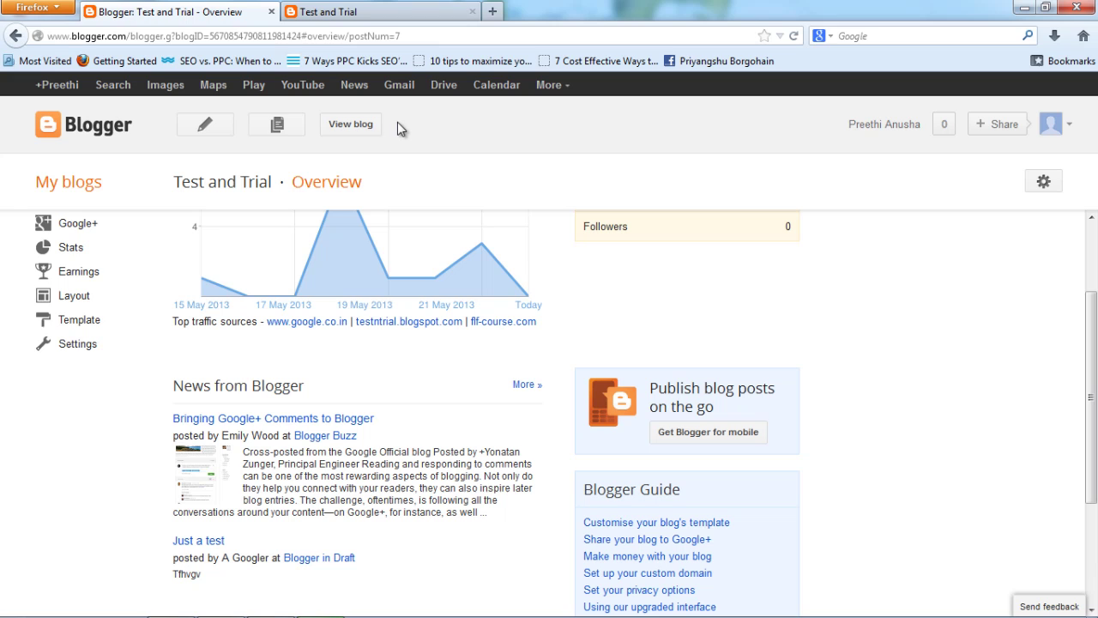
View the reloaded Test and Trial blog and play the embedded video in Post 5.
left_click(374, 126)
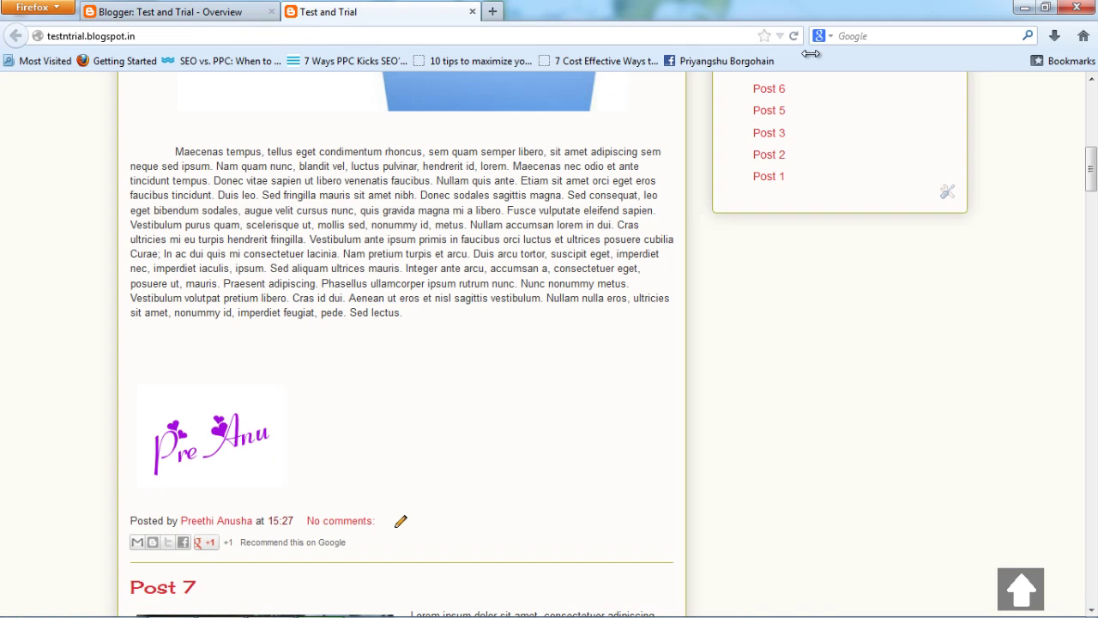
left_click(793, 35)
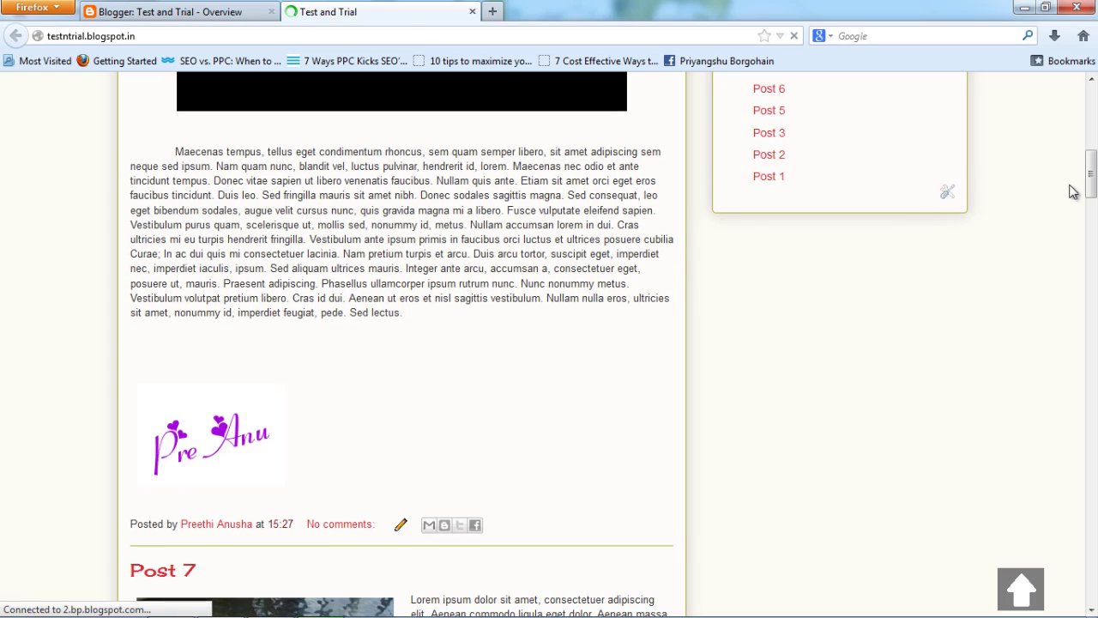
left_click_drag(1089, 184, 1088, 347)
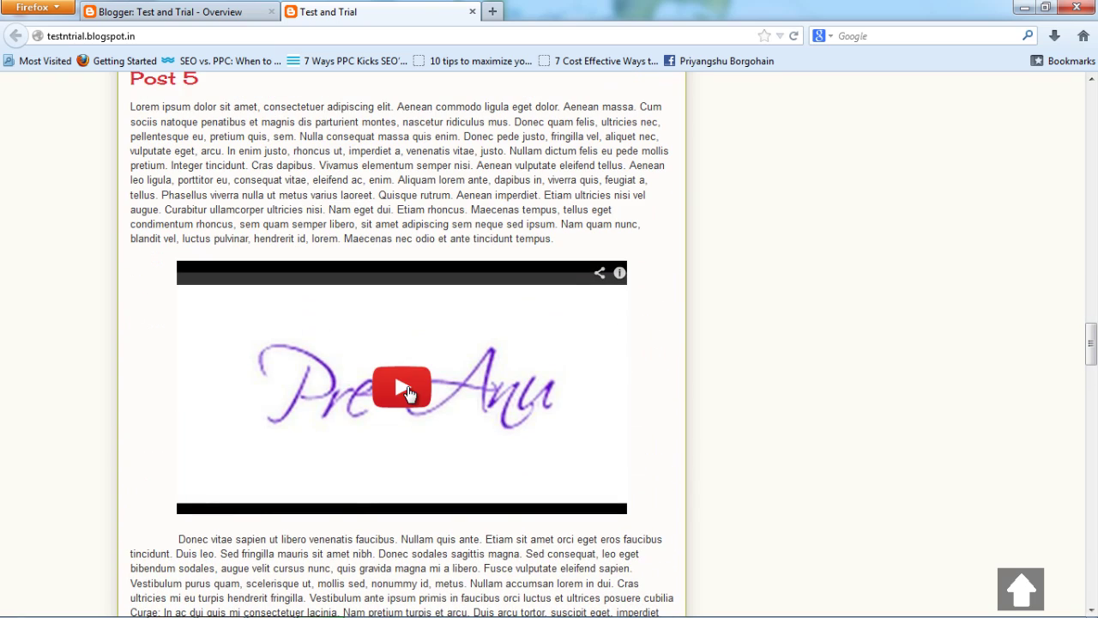
left_click(407, 386)
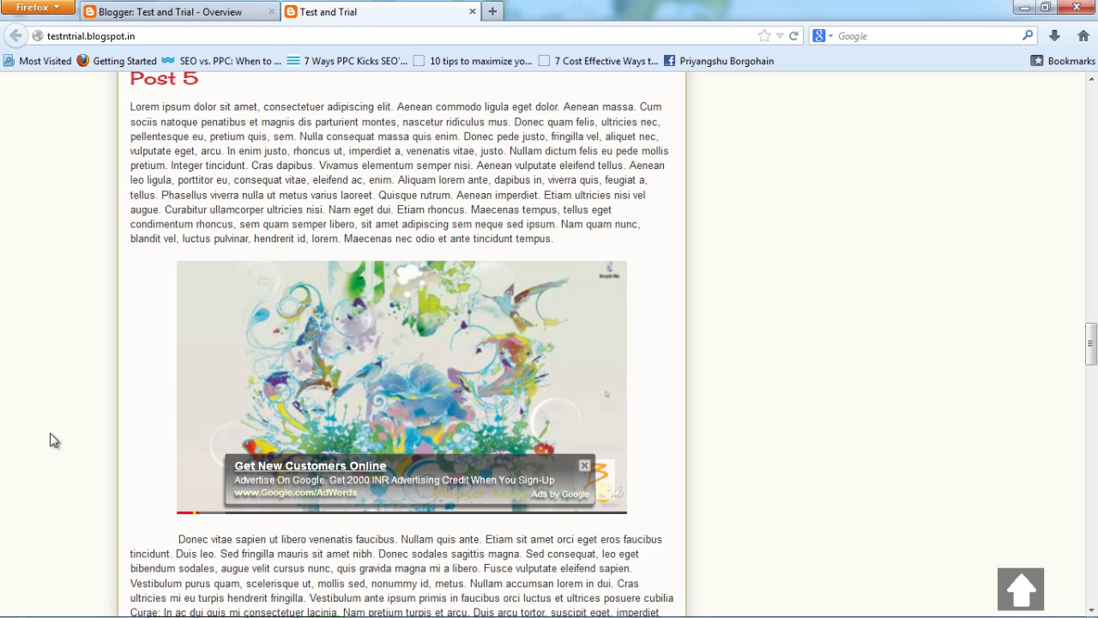